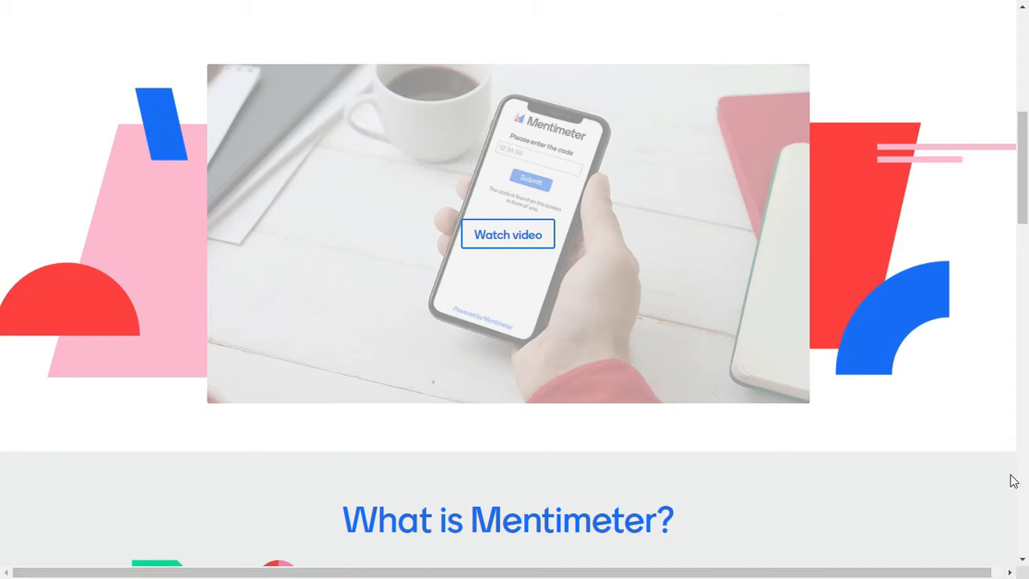
# - Open Mentimeter's 'Create a free account' page from the homepage Sign up button
pyautogui.moveTo(1027, 221); pyautogui.dragTo(1022, 313)
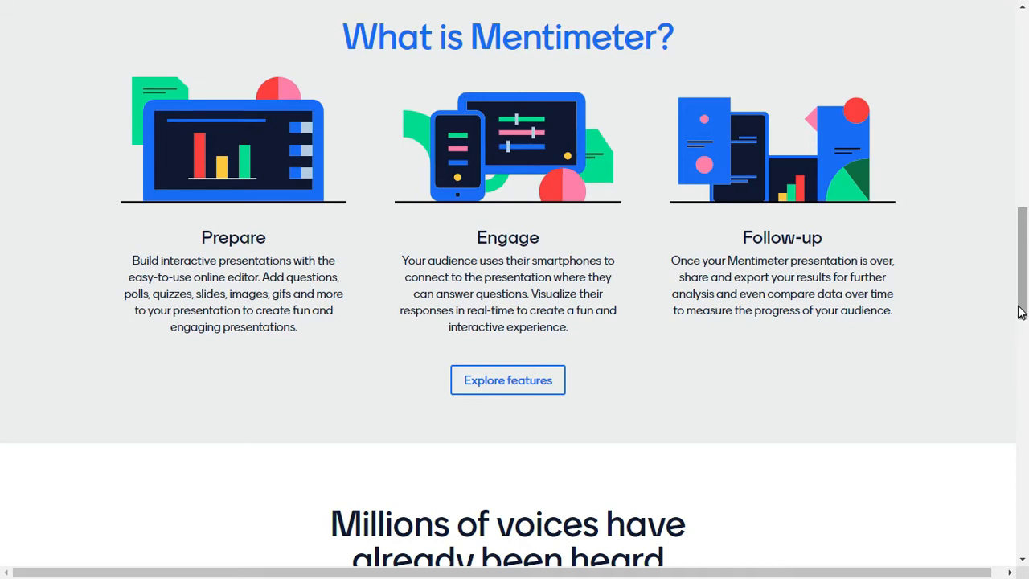
pyautogui.scroll(1, 1021, 293)
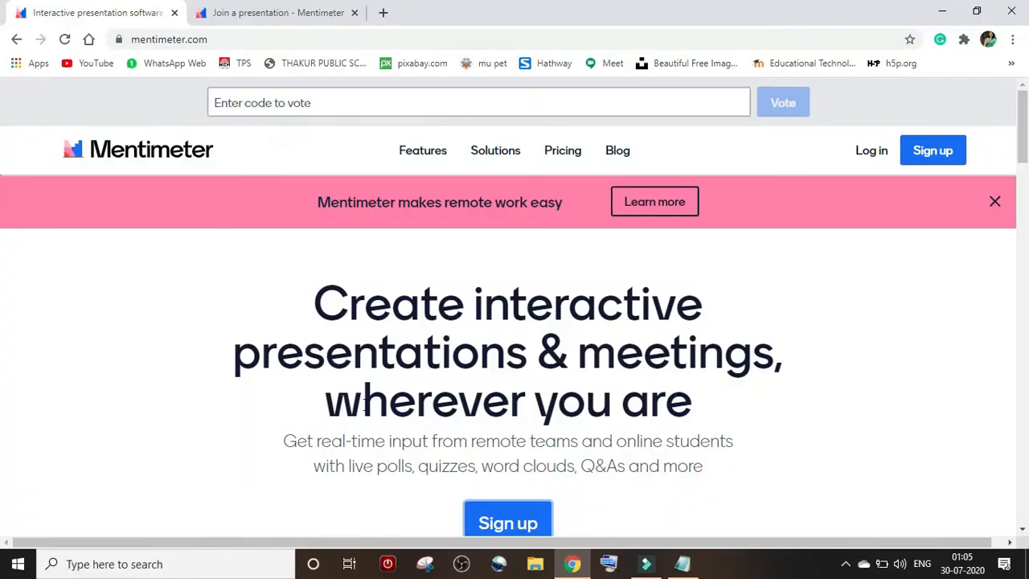
pyautogui.press('super+plus')
pyautogui.hotkey('ctrl', 'alt', 'l')
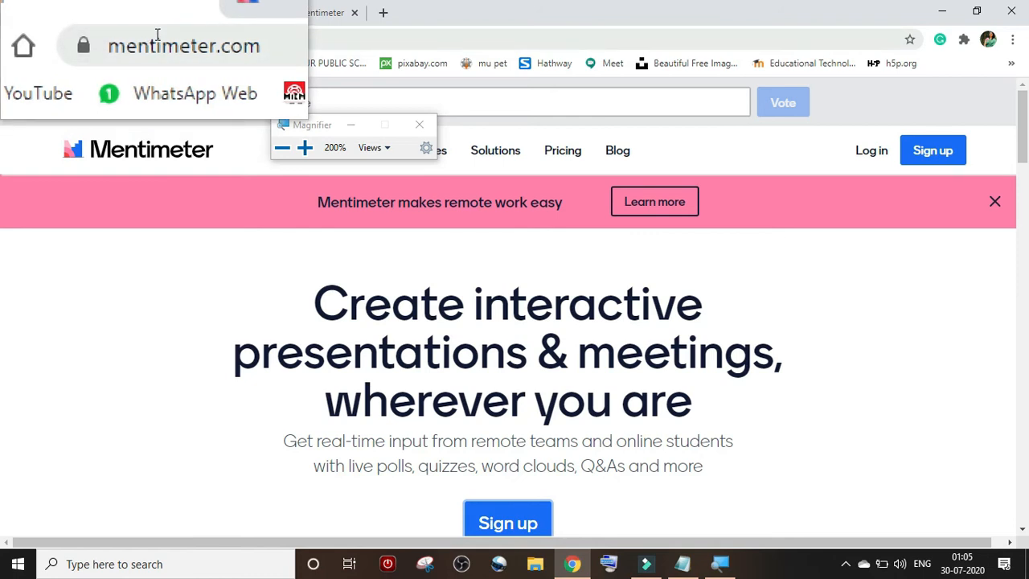
pyautogui.press('super+Escape')
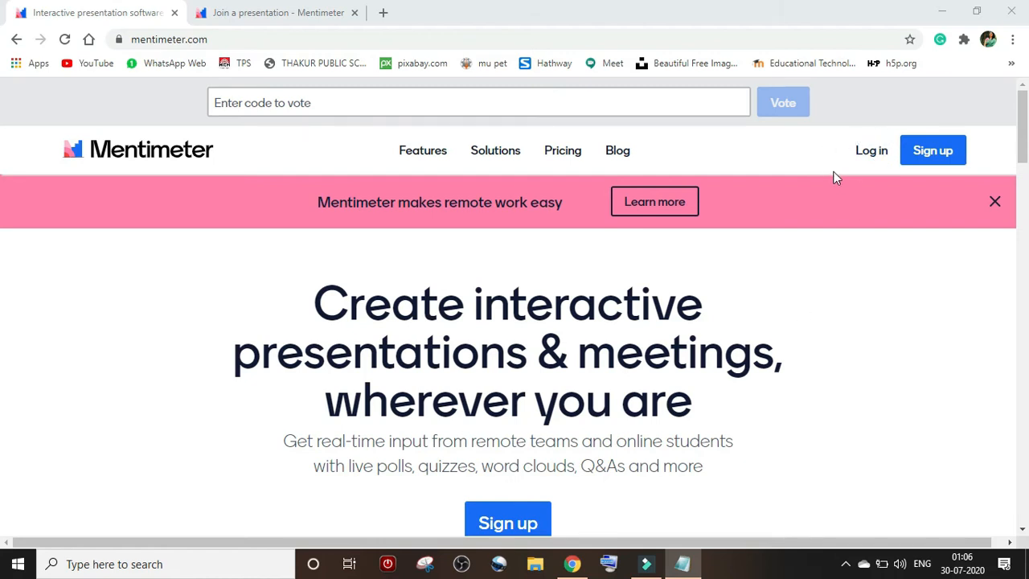
pyautogui.click(943, 157)
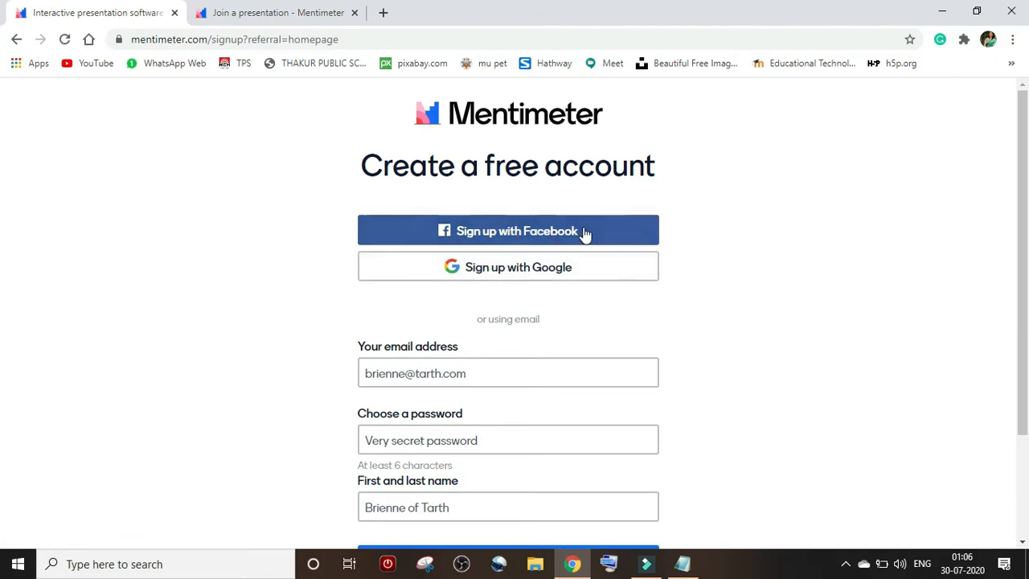
# - Enter the account email address and a password in the sign-up form
pyautogui.click(579, 272)
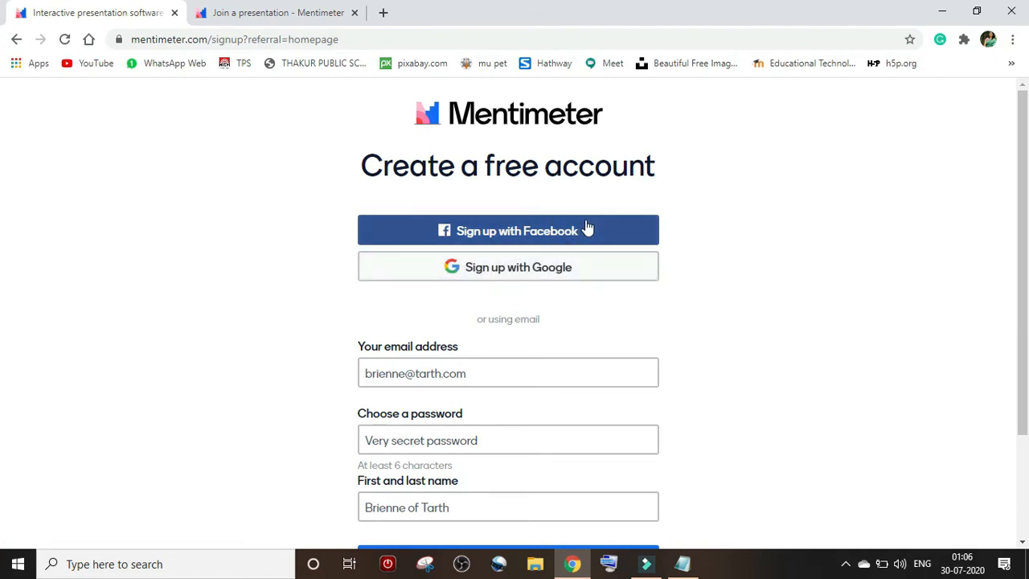
pyautogui.click(501, 371)
pyautogui.click(547, 375)
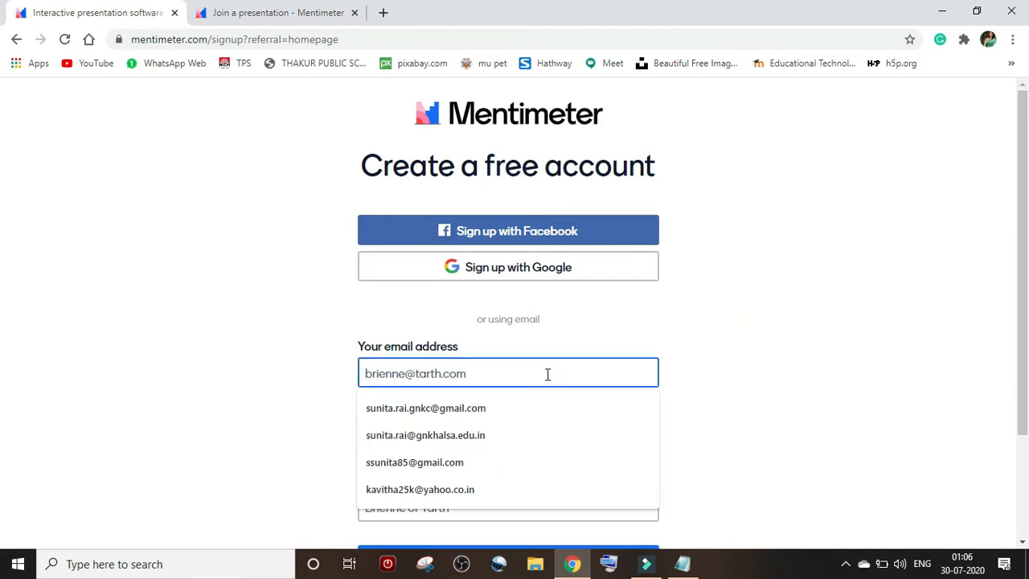
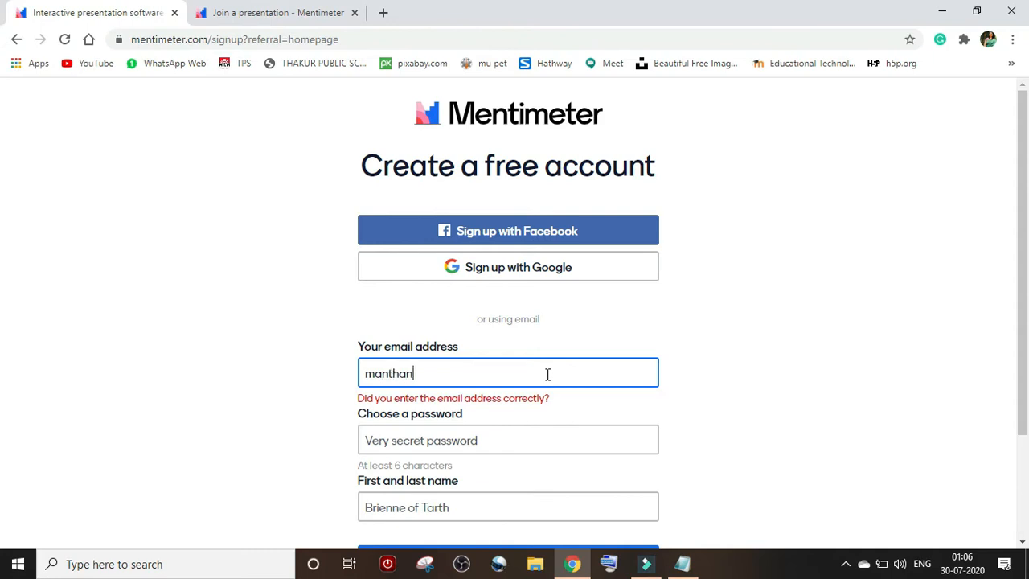
pyautogui.click(482, 443)
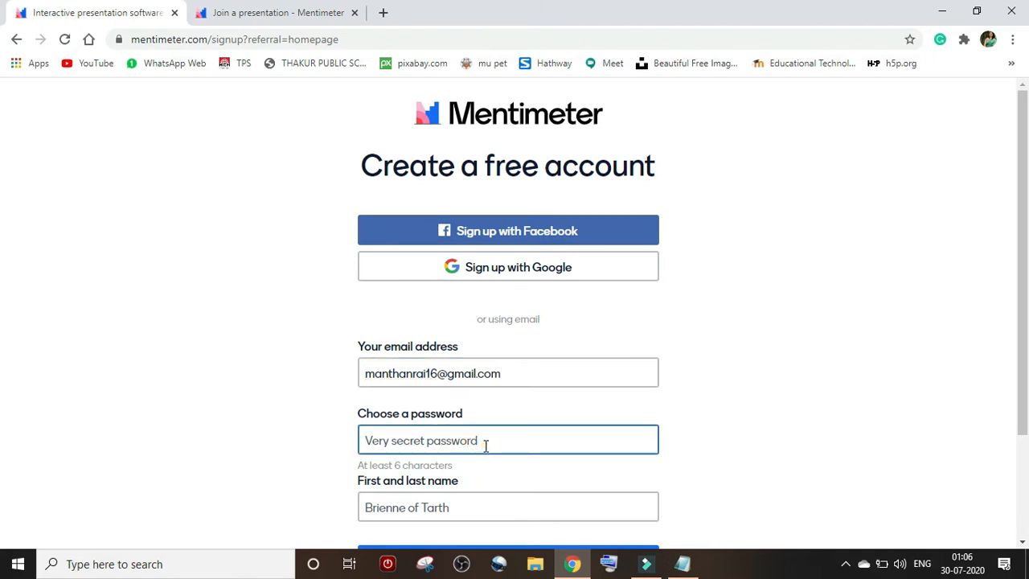
pyautogui.write('****')
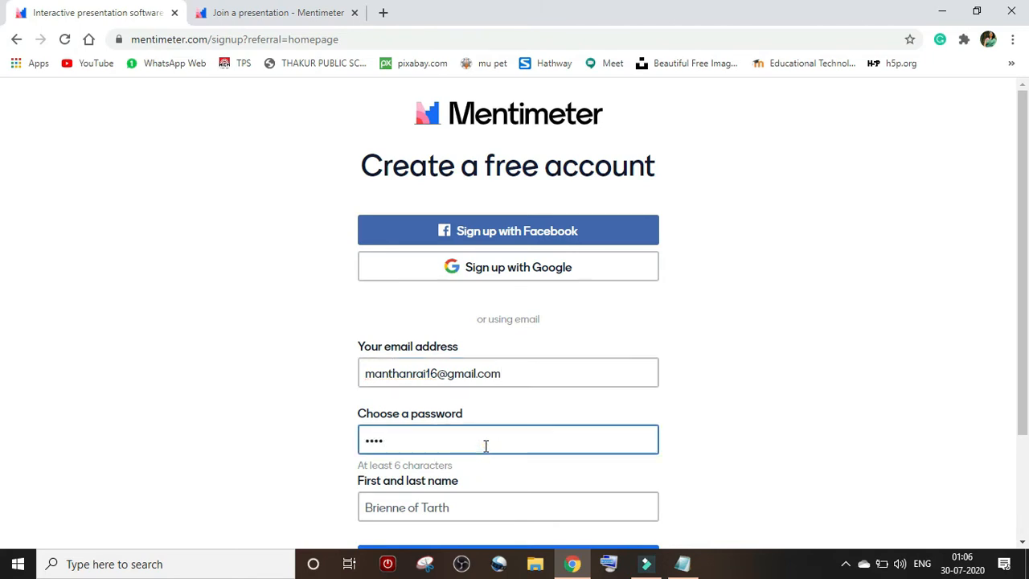
pyautogui.write('*****')
# - Fill in the first and last name and submit the sign-up form
pyautogui.click(522, 507)
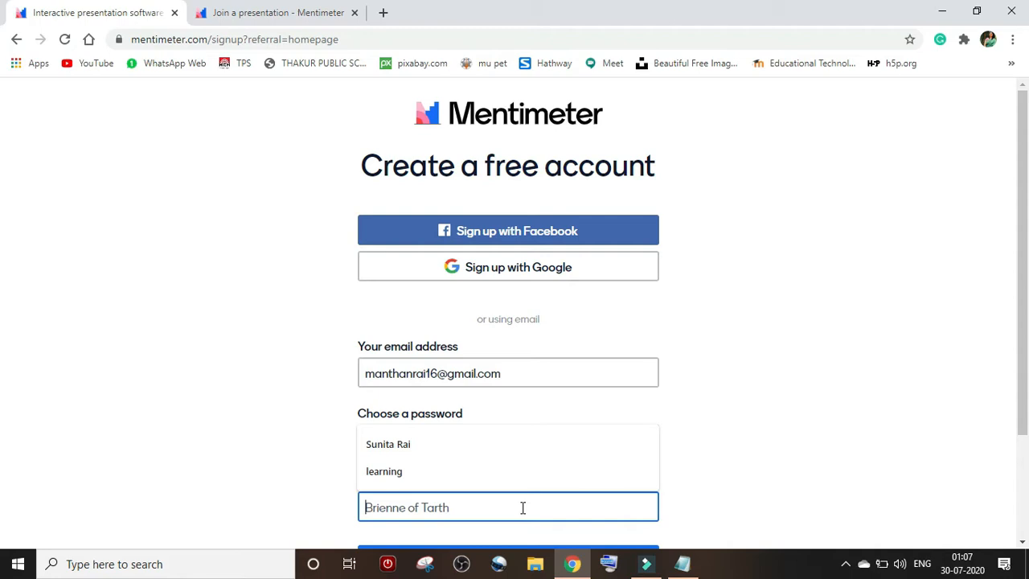
pyautogui.click(510, 447)
pyautogui.moveTo(1016, 341); pyautogui.dragTo(1018, 389)
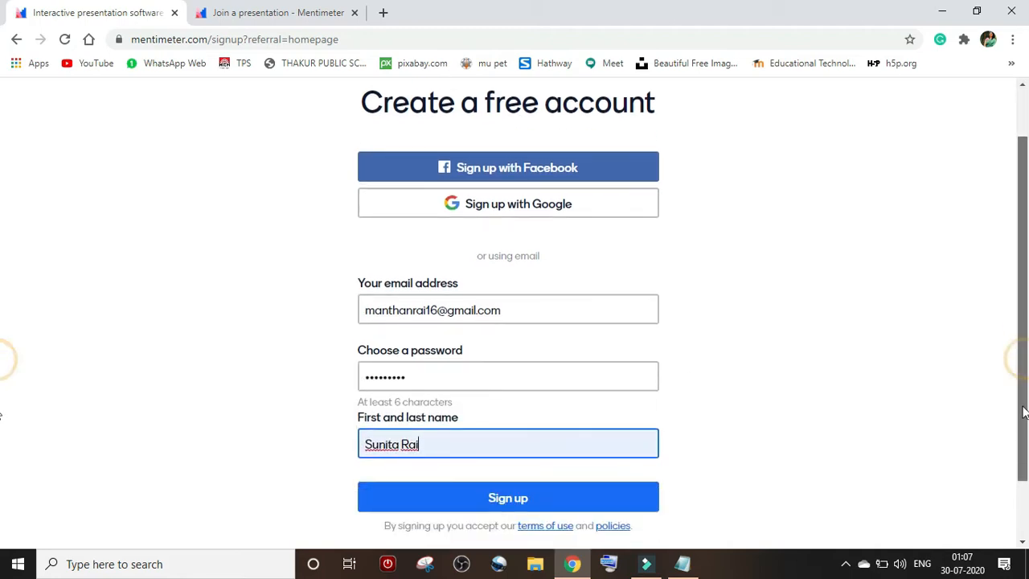
pyautogui.click(576, 499)
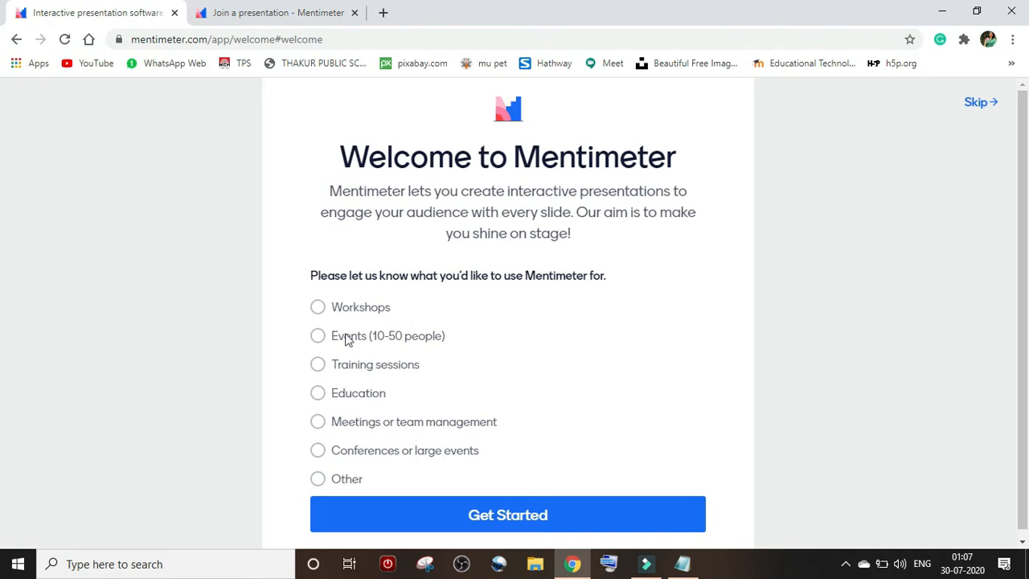
# - Choose Education and Educator (higher education), then continue with the free plan
pyautogui.click(325, 394)
pyautogui.click(407, 383)
pyautogui.click(331, 379)
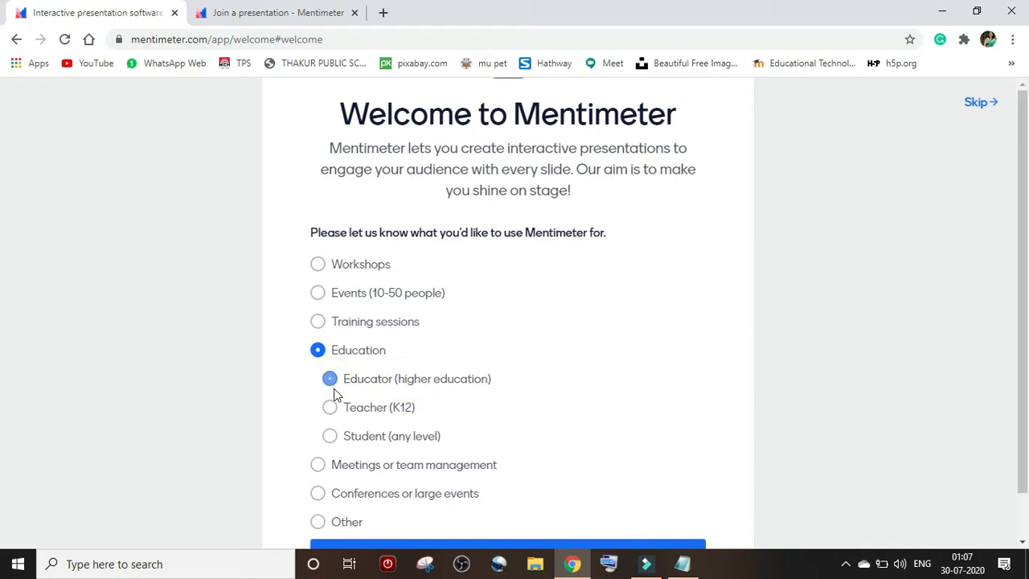
pyautogui.scroll(-1, 973, 409)
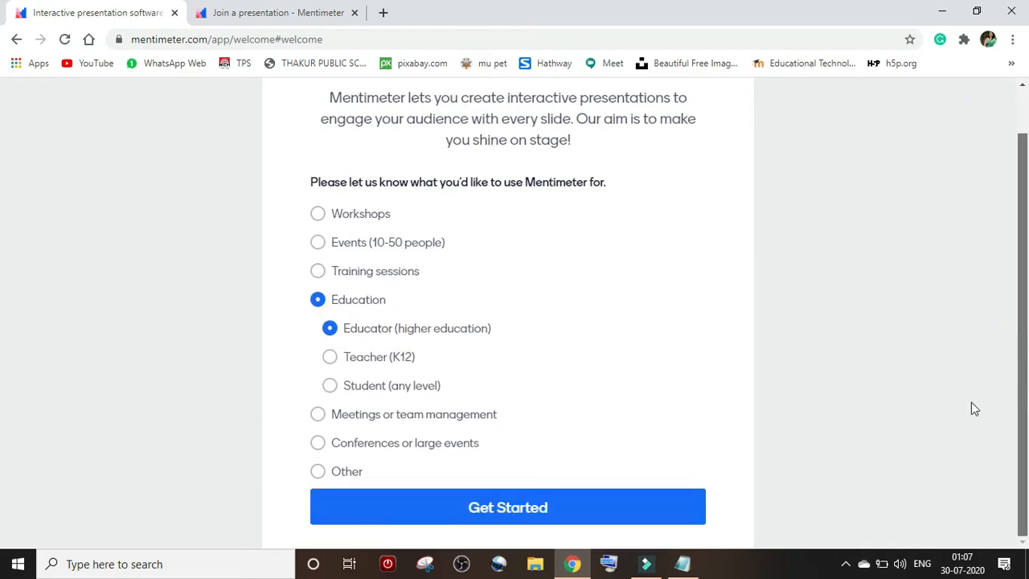
pyautogui.click(445, 513)
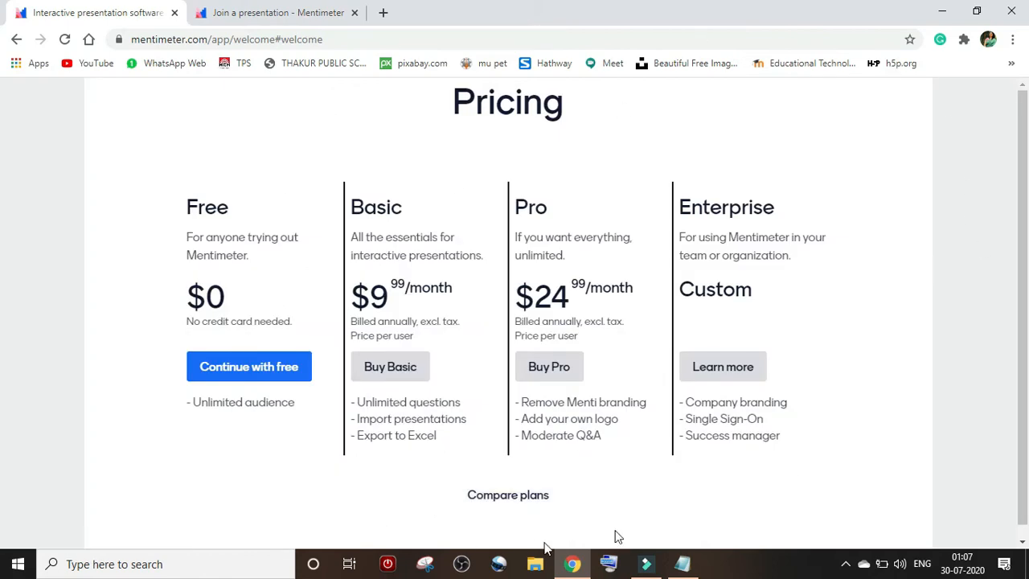
pyautogui.click(238, 372)
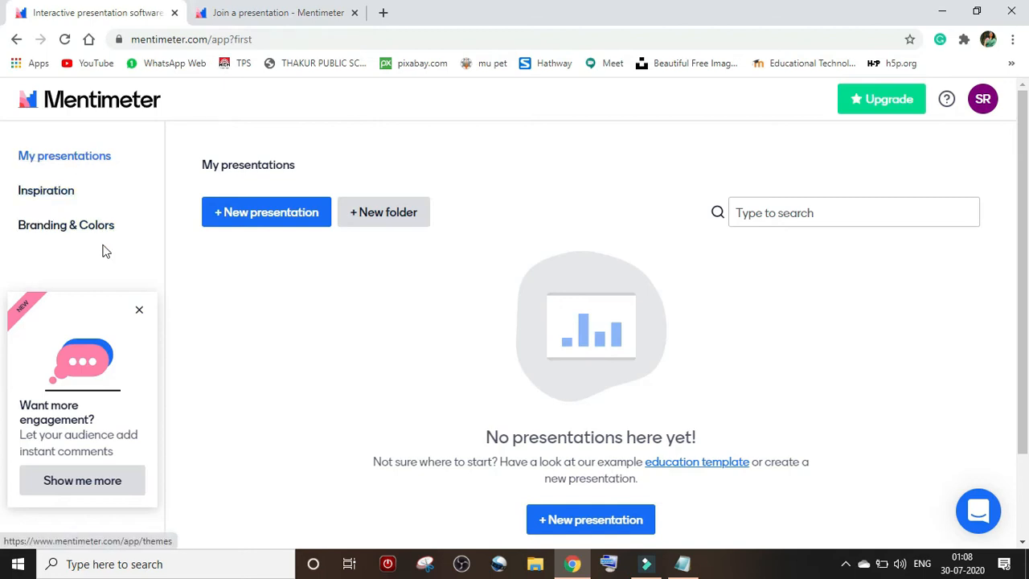
pyautogui.click(58, 199)
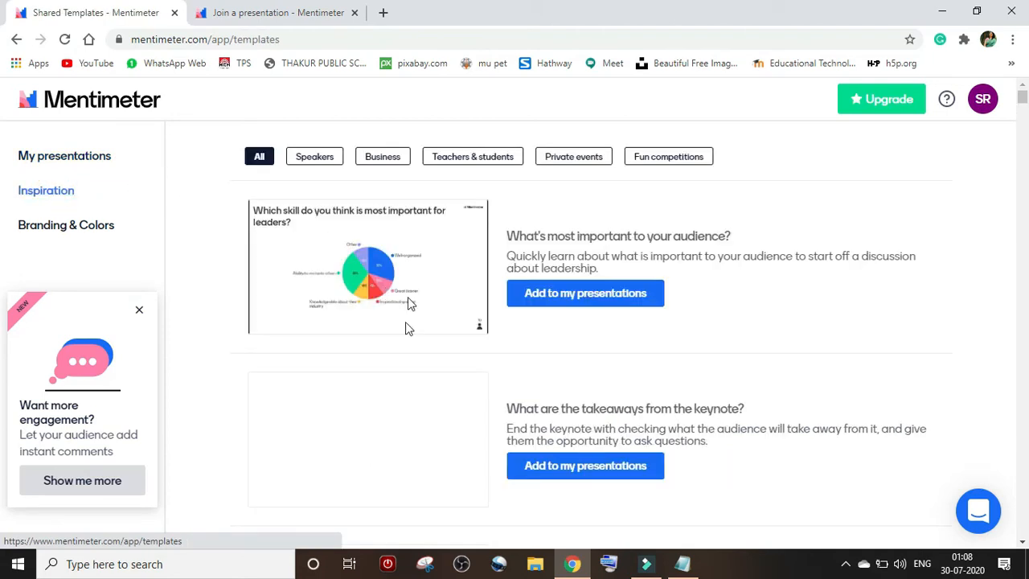
pyautogui.moveTo(1024, 97); pyautogui.dragTo(1023, 109)
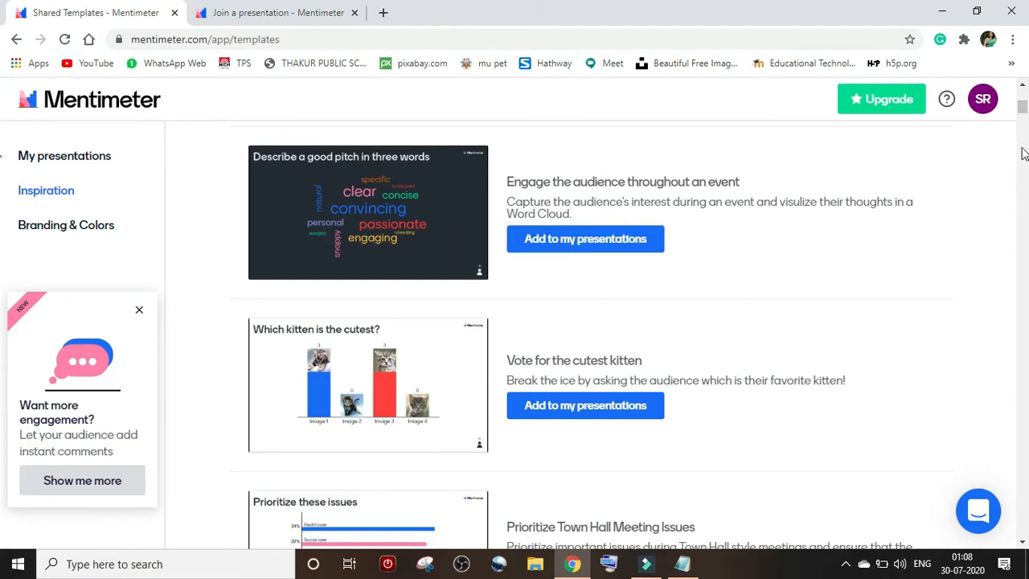
pyautogui.moveTo(1023, 110); pyautogui.dragTo(1023, 124)
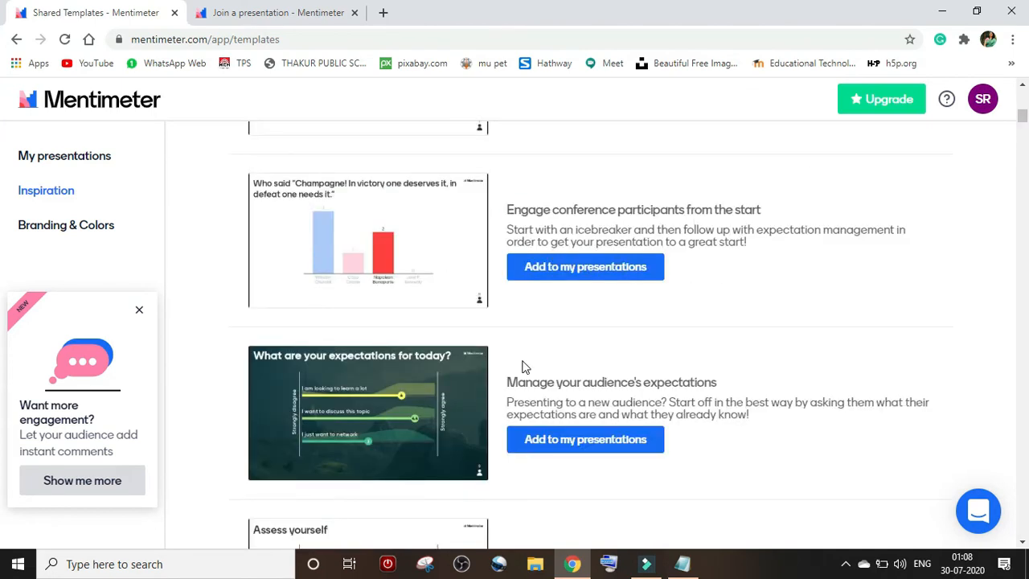
pyautogui.moveTo(1022, 122); pyautogui.dragTo(1022, 108)
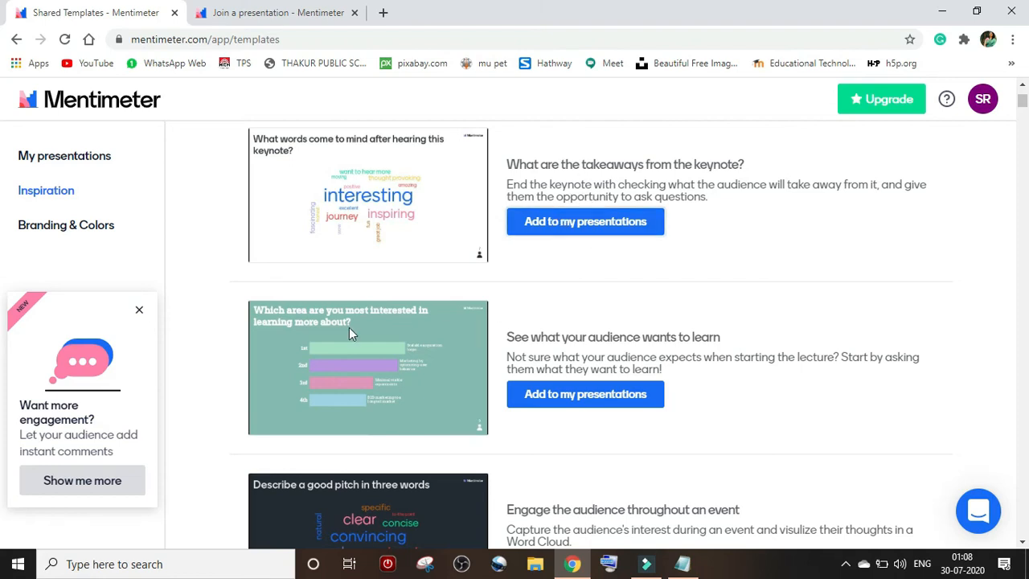
pyautogui.click(102, 157)
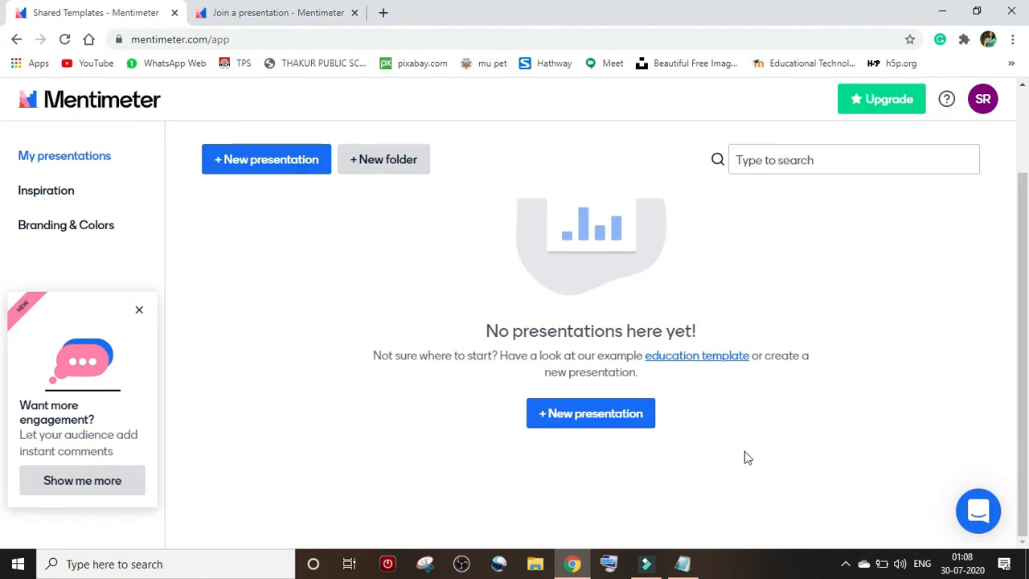
# - Create 'My First Presentation' and browse the slide type list
pyautogui.click(277, 177)
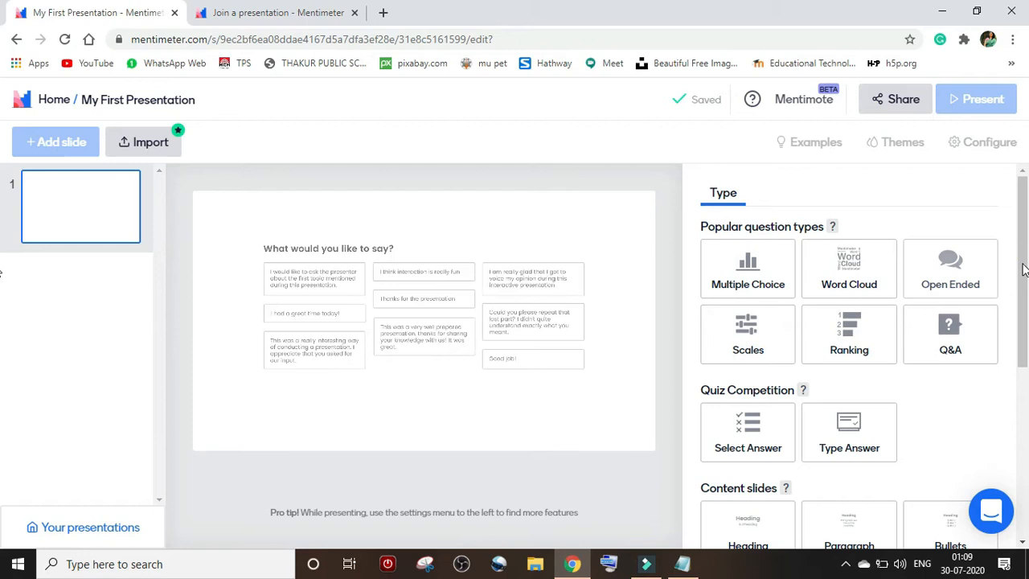
pyautogui.scroll(-1, 1018, 306)
pyautogui.moveTo(1026, 314); pyautogui.dragTo(1026, 253)
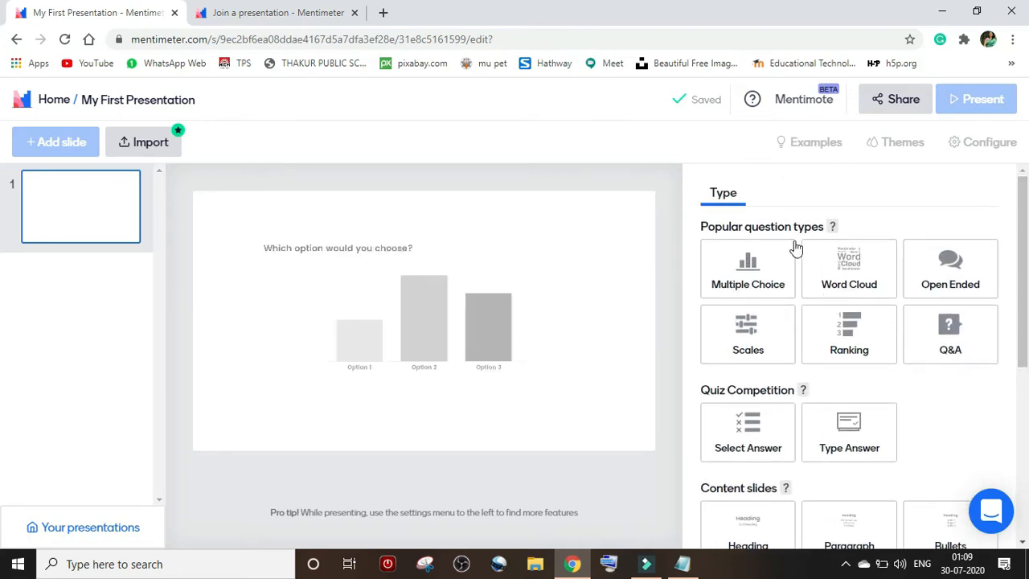
# - Make the first slide a Multiple Choice question
pyautogui.click(756, 274)
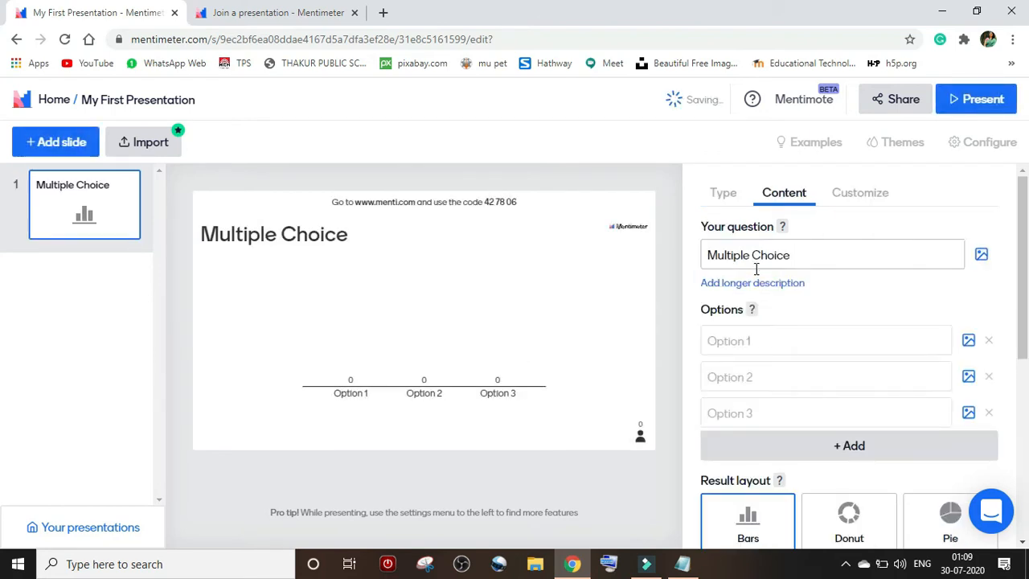
pyautogui.moveTo(80, 172)
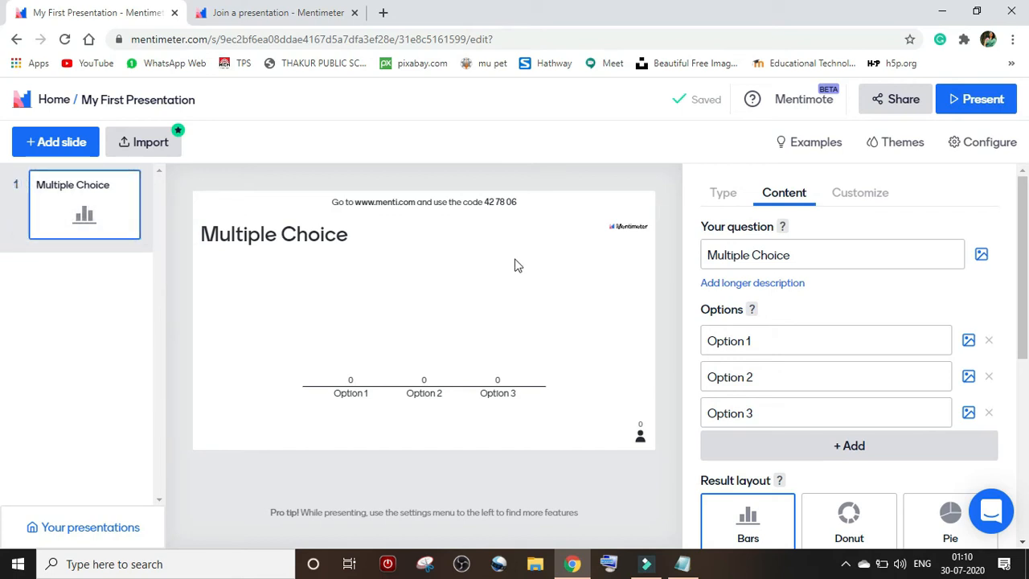
pyautogui.moveTo(364, 201)
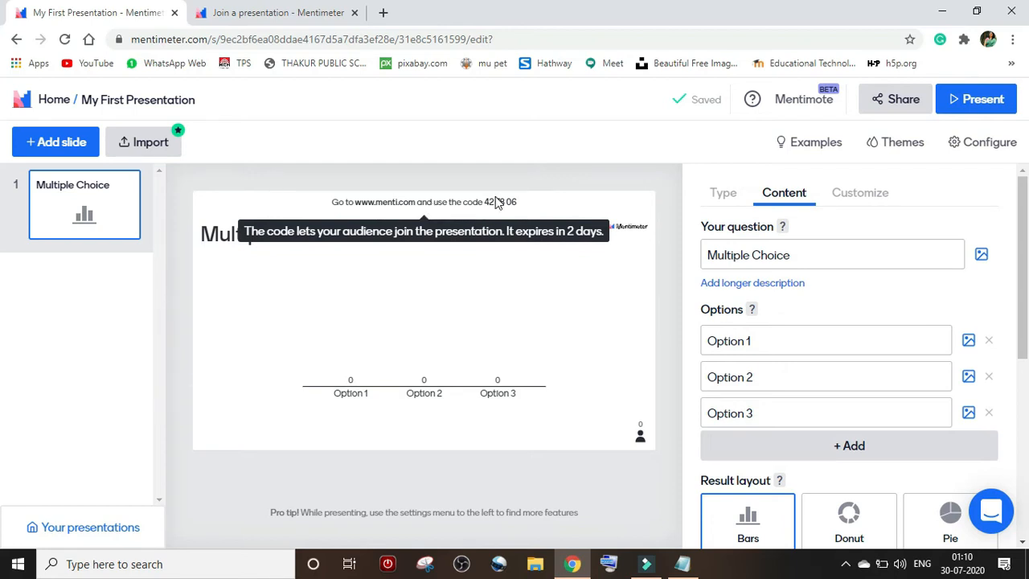
pyautogui.press('super+plus')
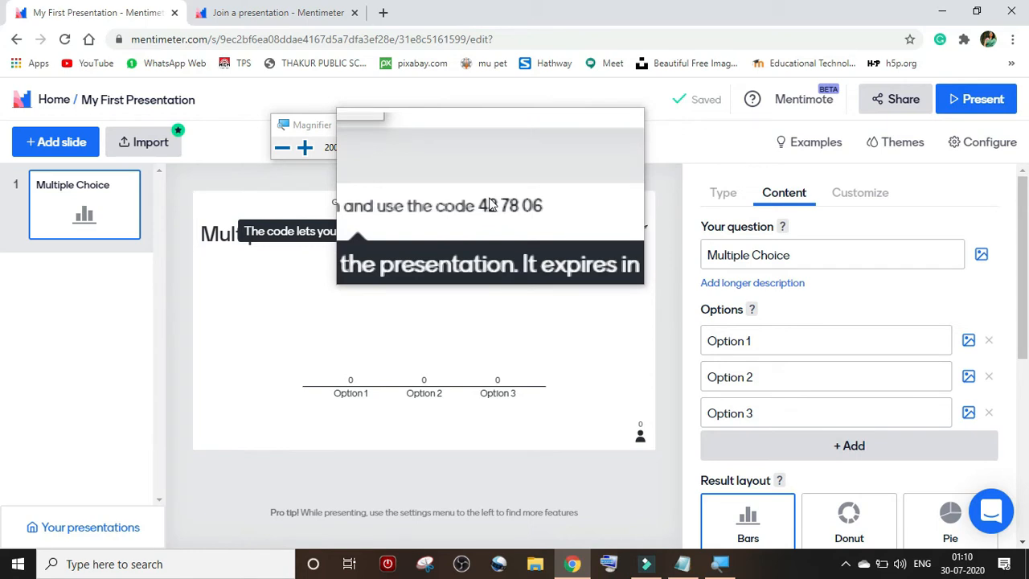
pyautogui.press('super+Escape')
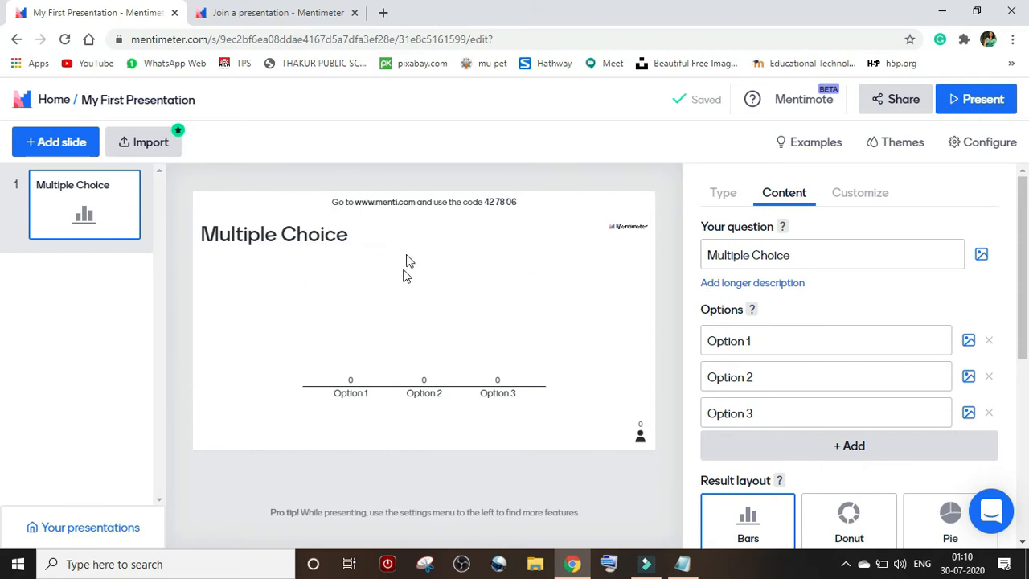
# - Set the question to 'Which of the following is NOT a operating system?'
pyautogui.click(758, 254)
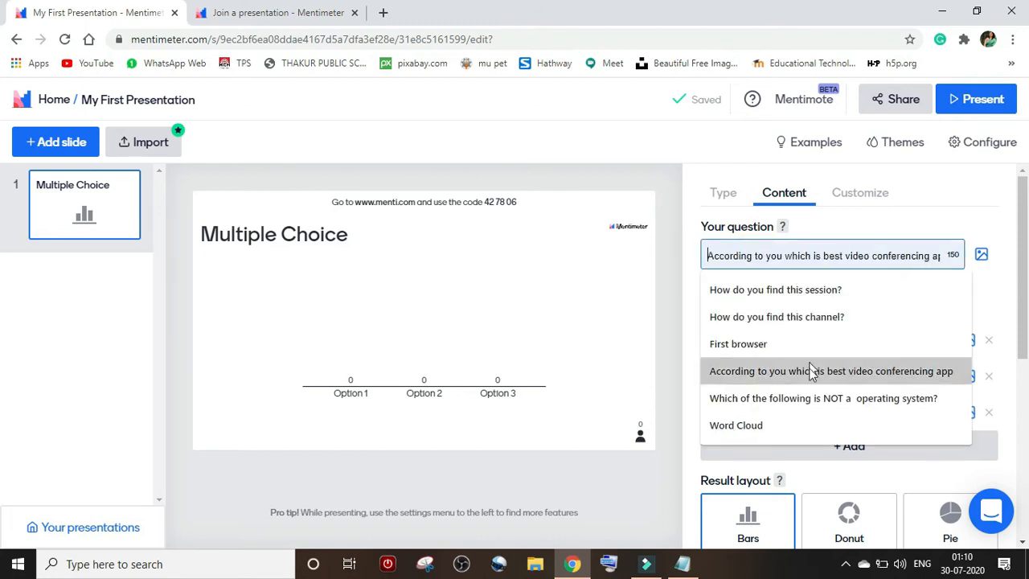
pyautogui.click(812, 389)
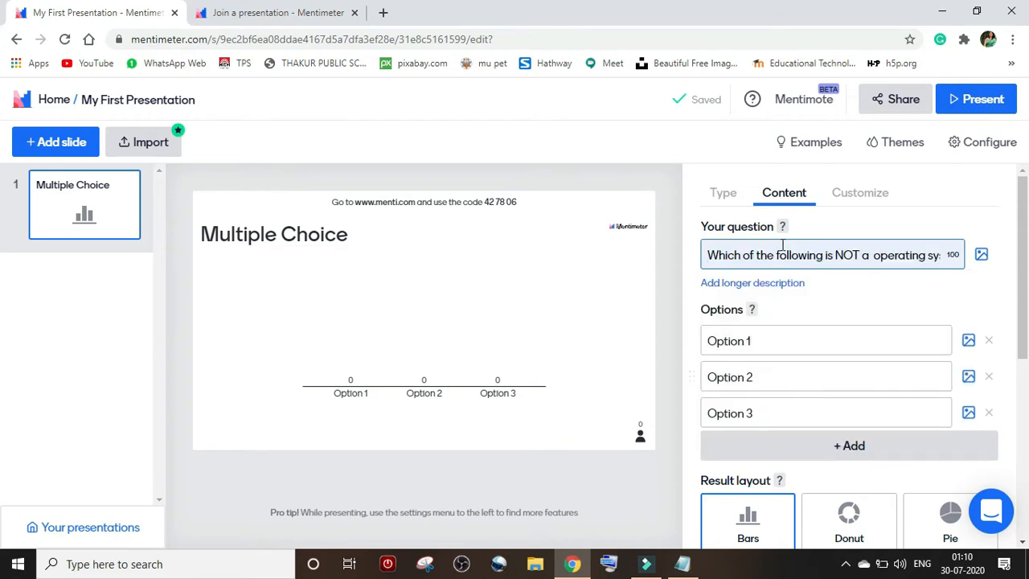
pyautogui.click(833, 341)
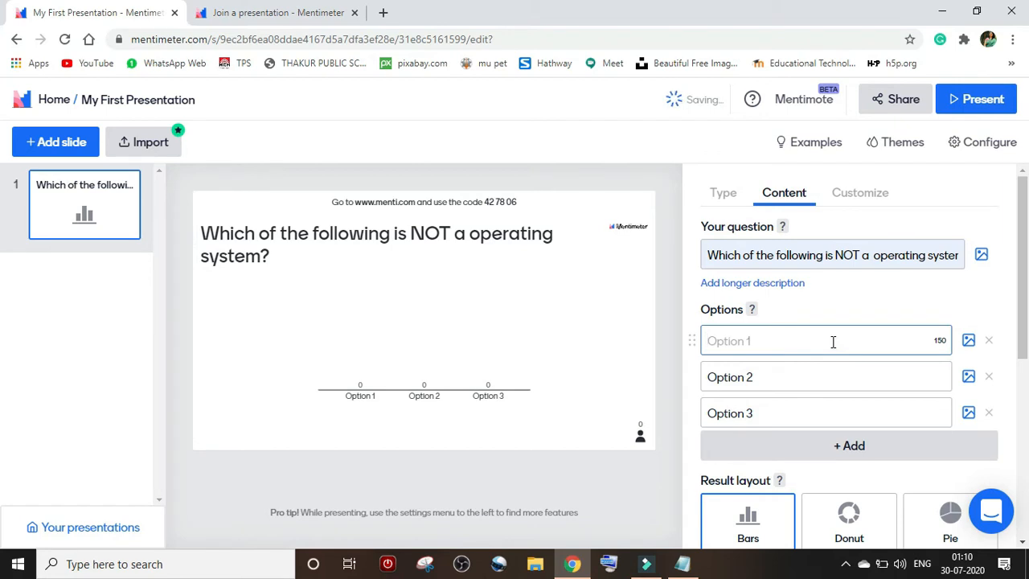
# - Enter answer options Windows, Linux, Mac, and a fourth option Virtual Box
pyautogui.write('Win')
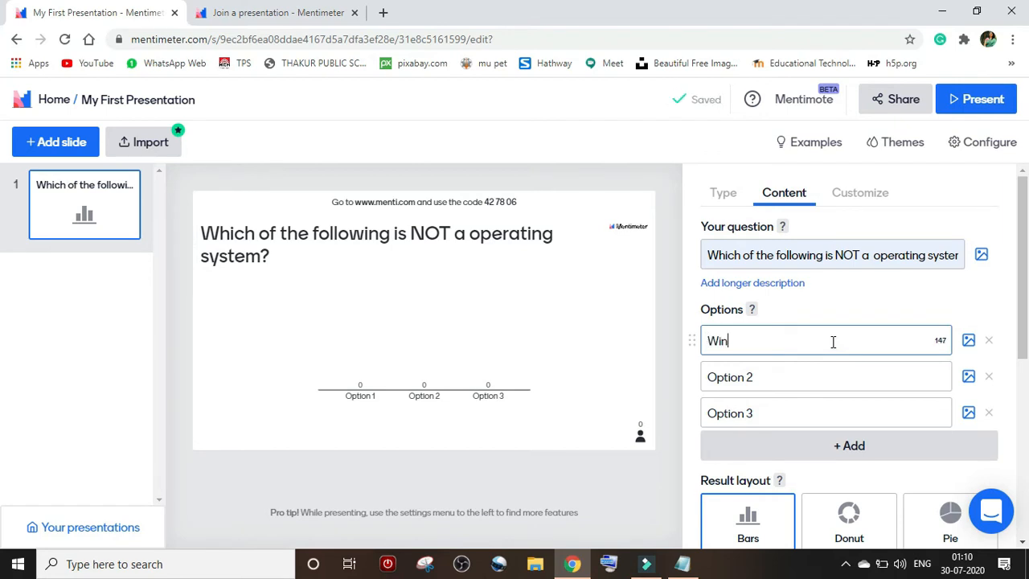
pyautogui.write('dows')
pyautogui.rightClick(784, 341)
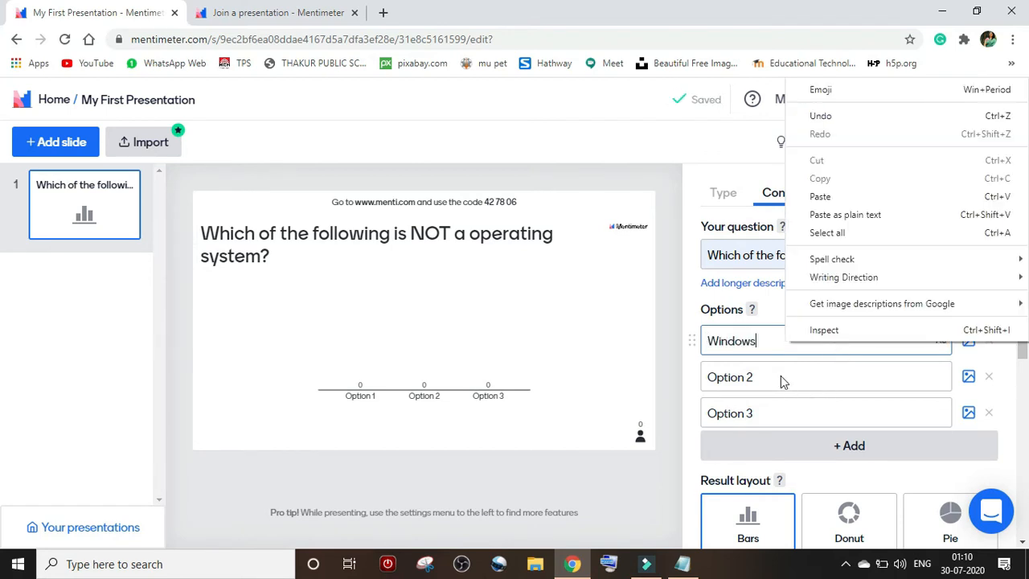
pyautogui.click(782, 376)
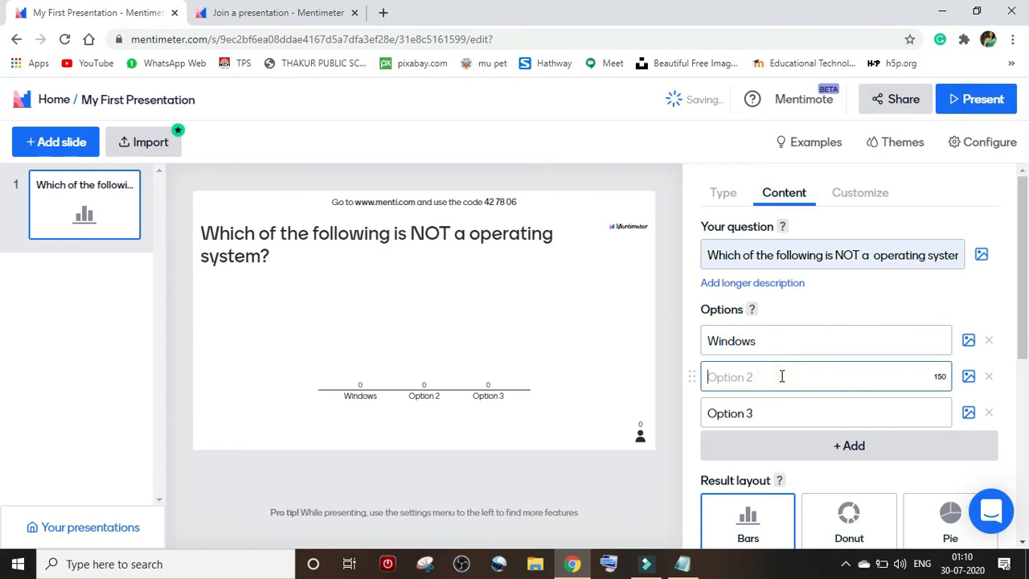
pyautogui.write('Linu')
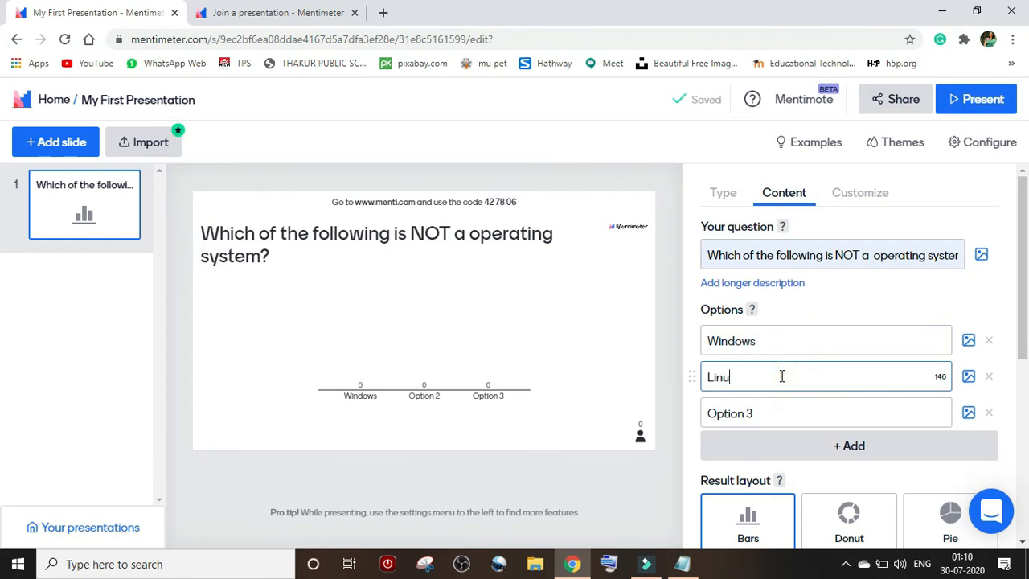
pyautogui.write('x')
pyautogui.click(773, 415)
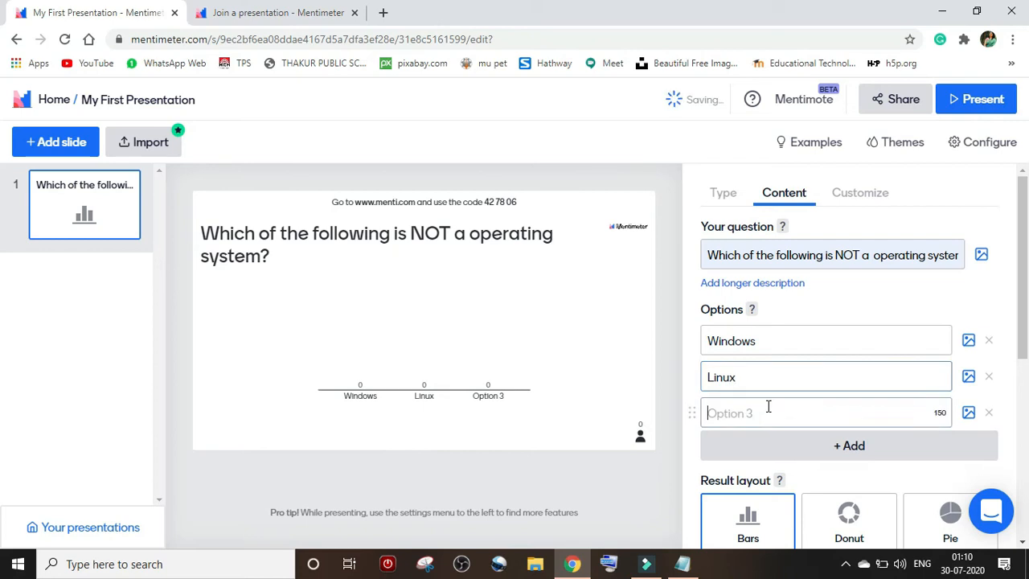
pyautogui.write('Mac')
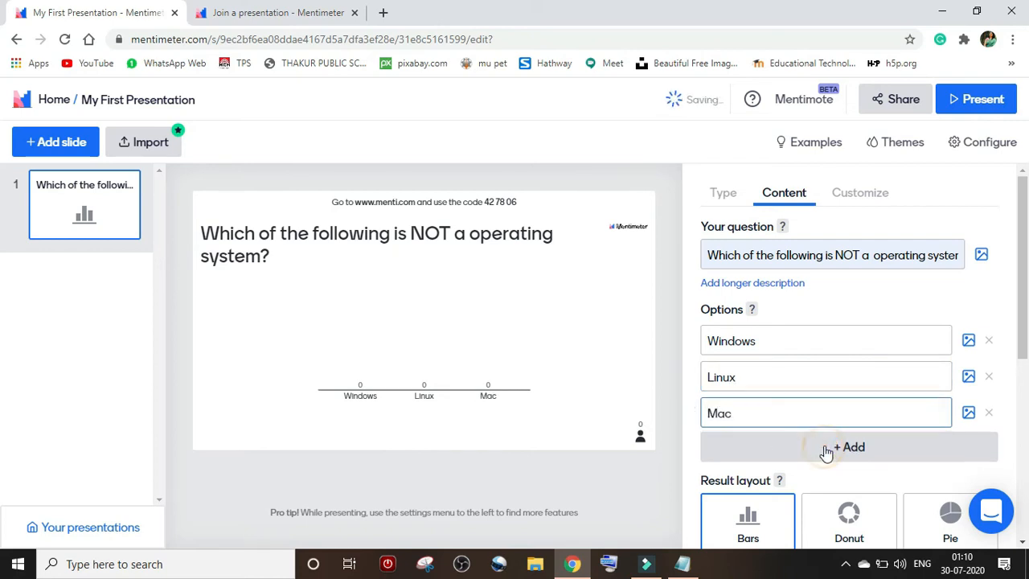
pyautogui.press('Return')
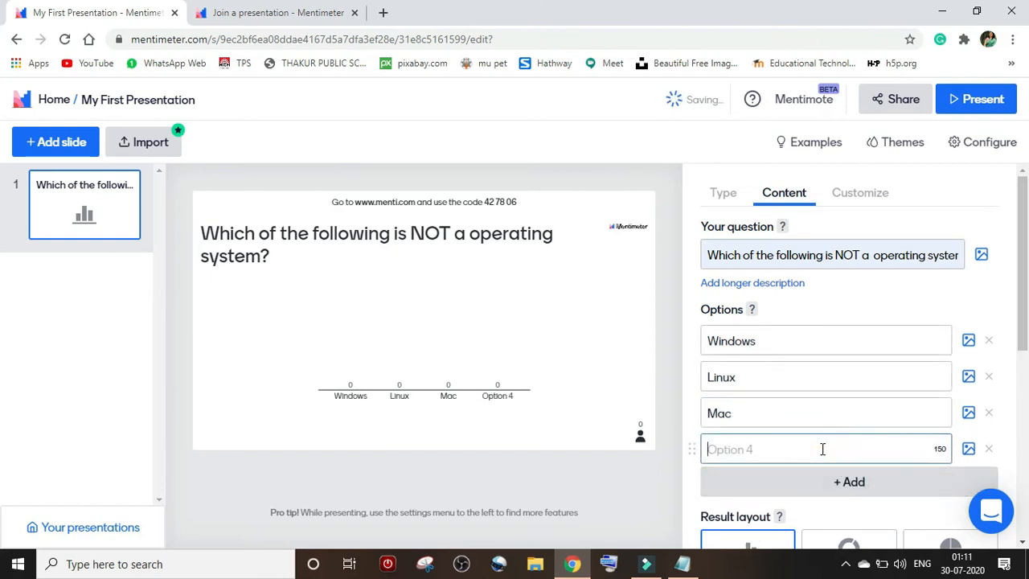
pyautogui.write('Vir')
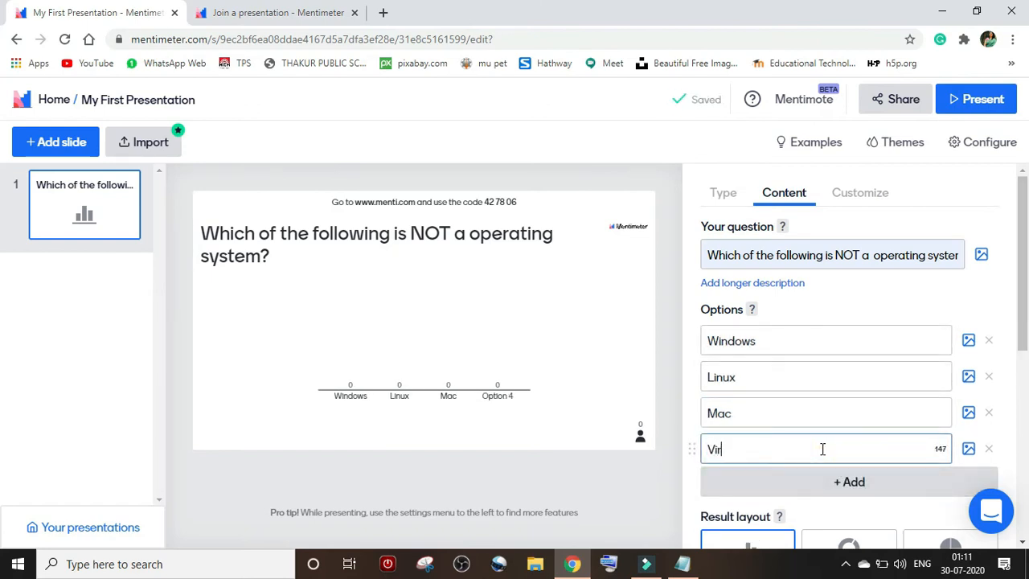
pyautogui.write('tual Box')
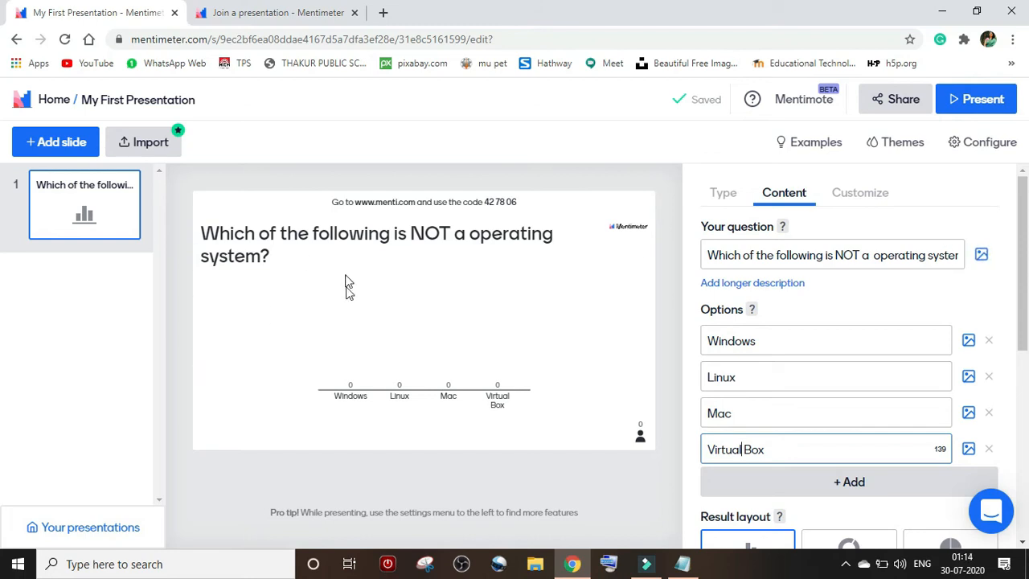
# - Search the image library for 'operating system' and pick the red OS photo
pyautogui.click(981, 256)
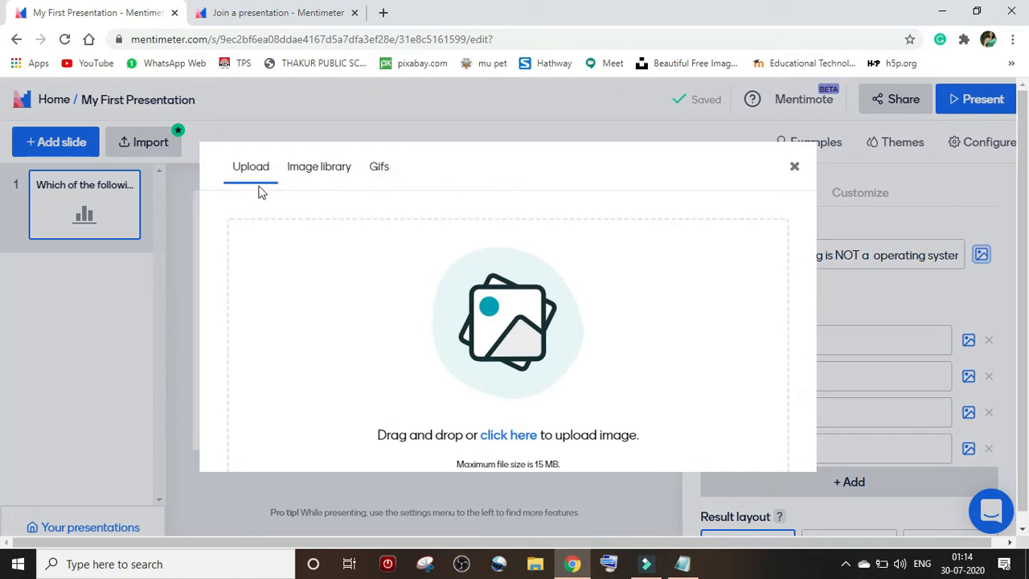
pyautogui.click(311, 179)
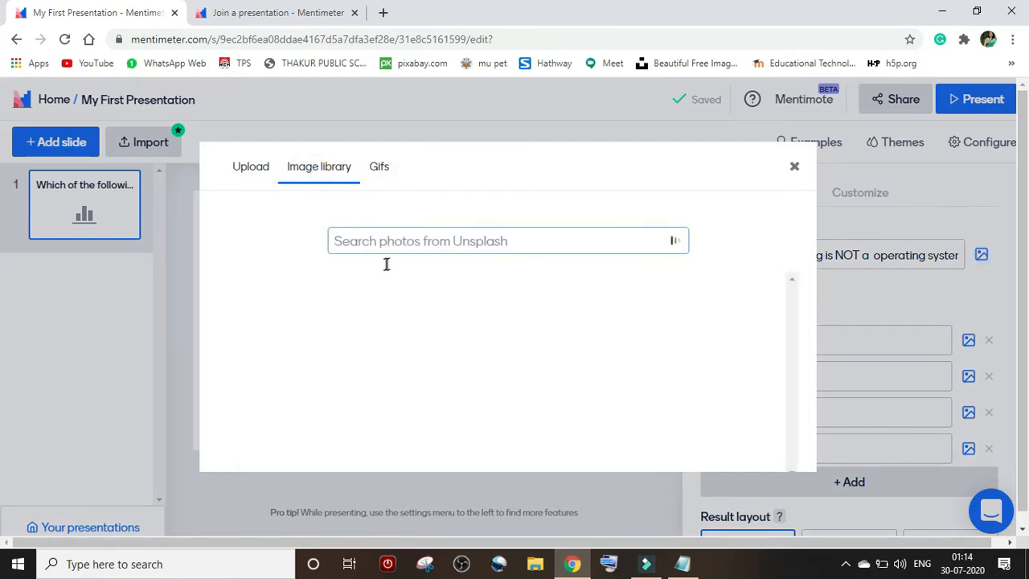
pyautogui.click(534, 239)
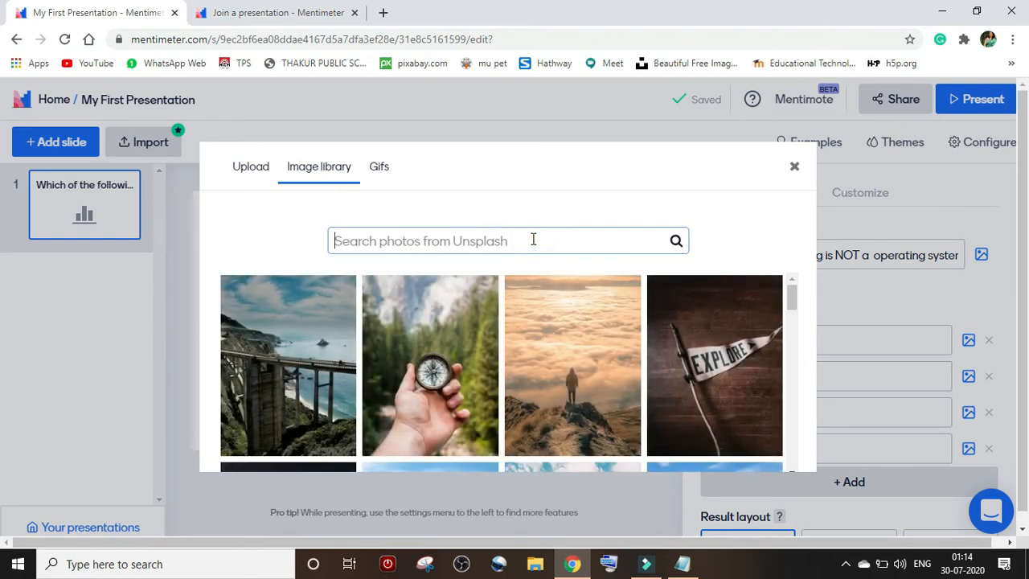
pyautogui.write('opera')
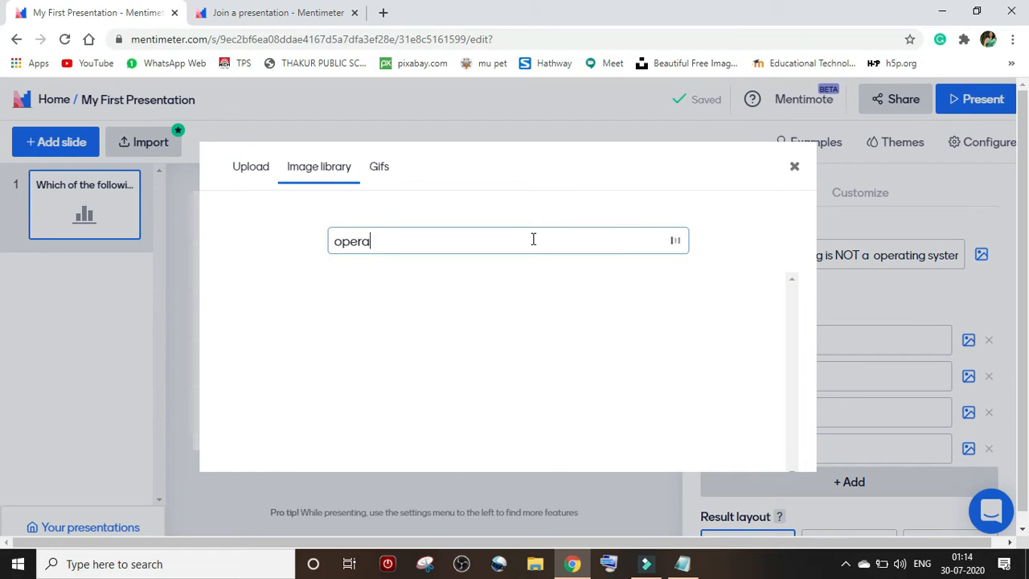
pyautogui.write('ting')
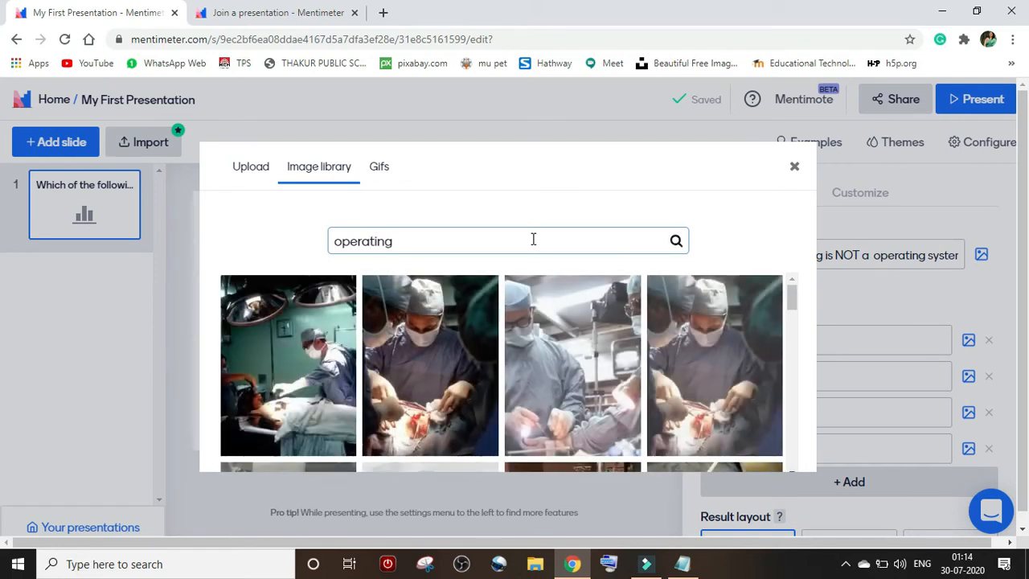
pyautogui.write('syste')
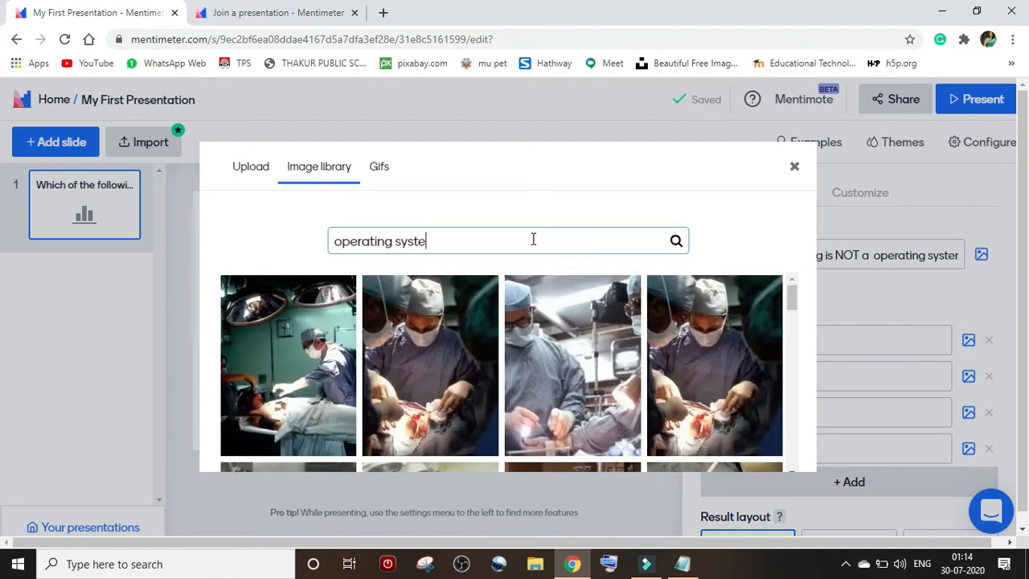
pyautogui.write('m')
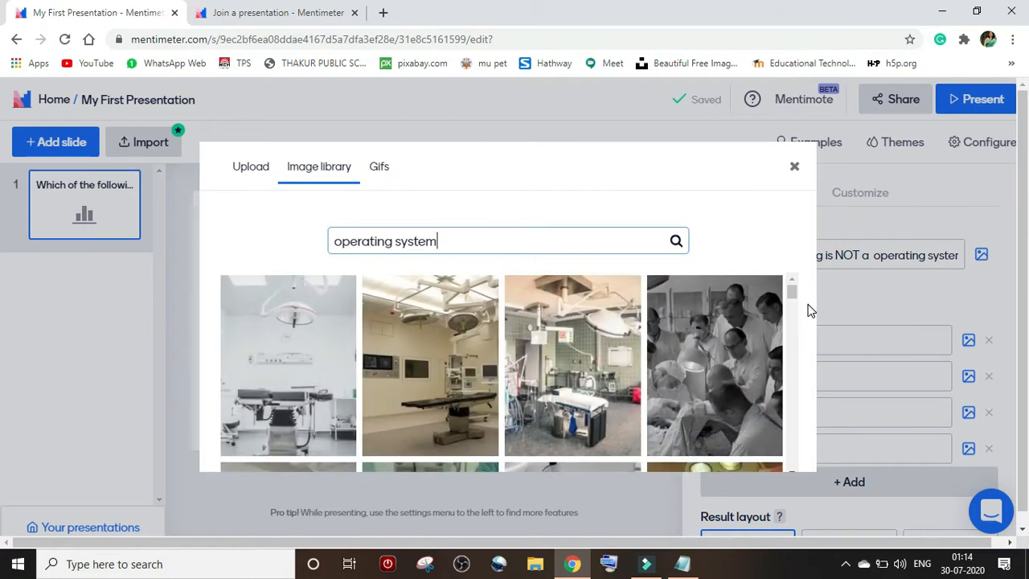
pyautogui.moveTo(792, 288); pyautogui.dragTo(784, 388)
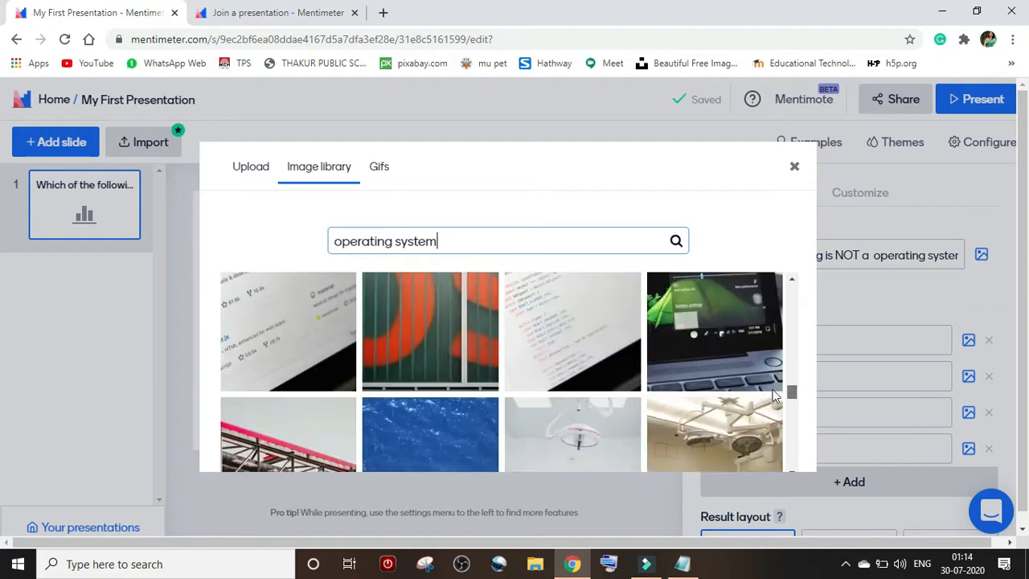
pyautogui.click(471, 344)
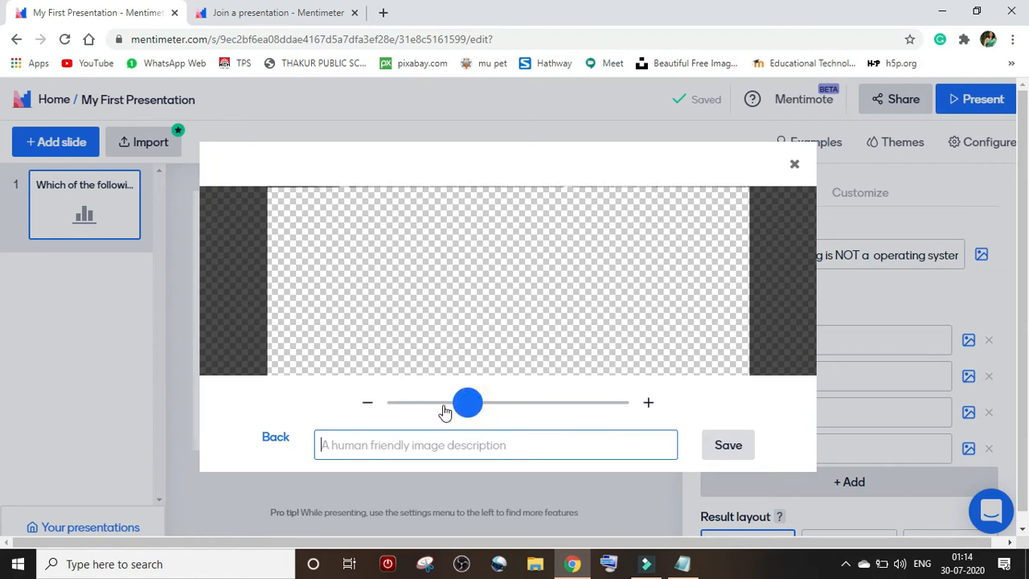
# - Save the red OS photo in the crop editor to attach it to the question
pyautogui.click(718, 452)
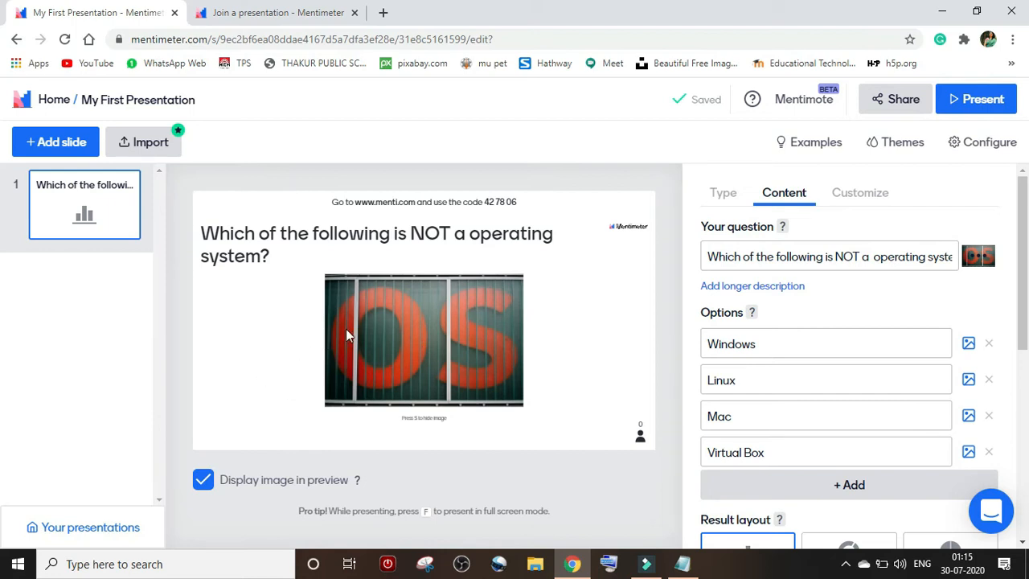
pyautogui.click(206, 484)
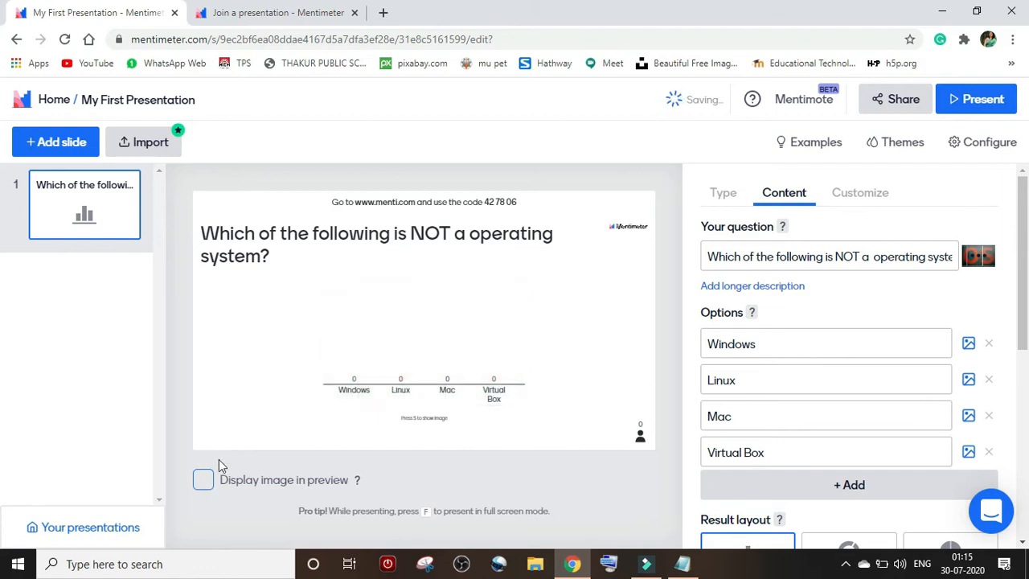
pyautogui.click(205, 481)
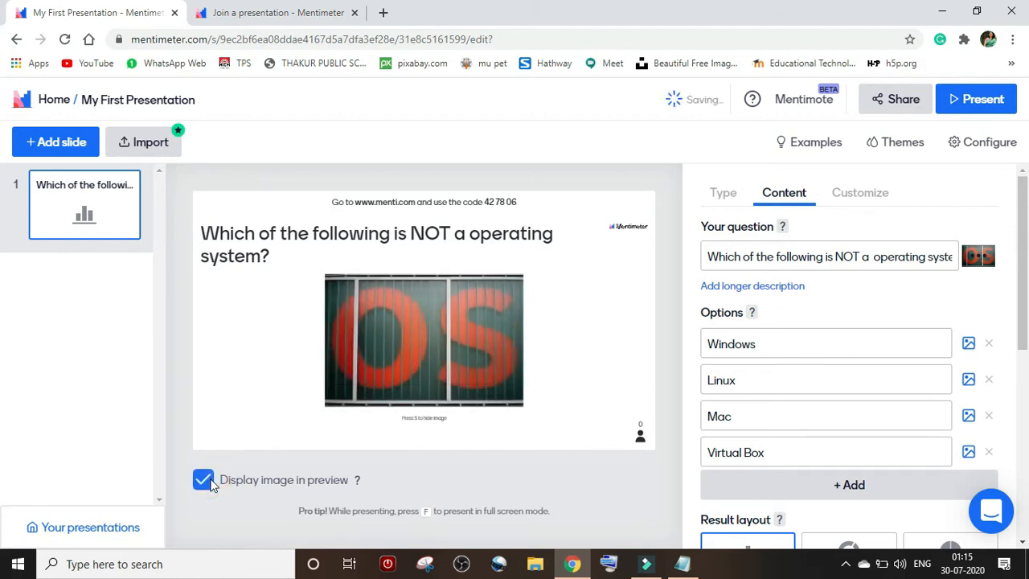
pyautogui.click(205, 481)
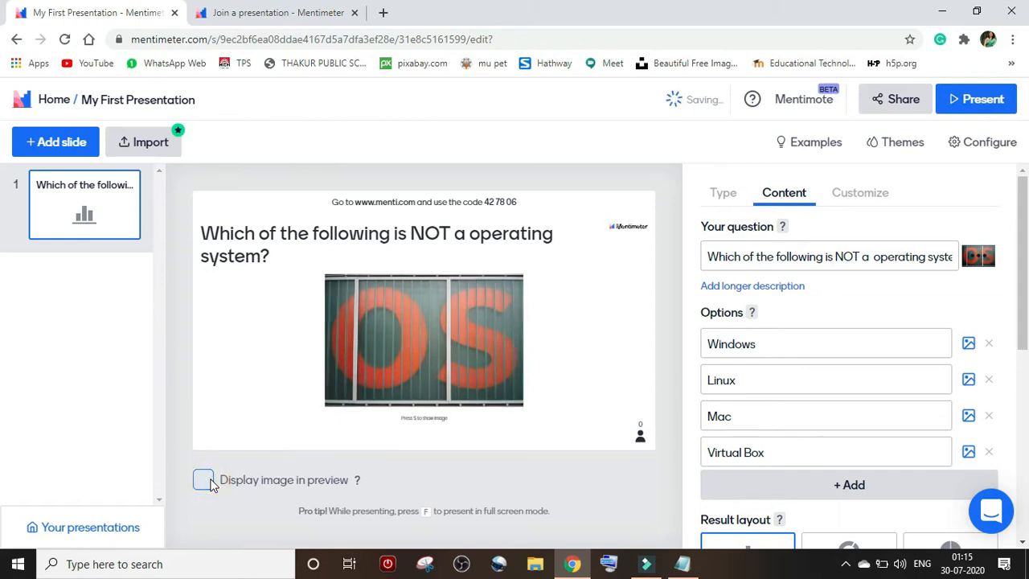
pyautogui.click(211, 487)
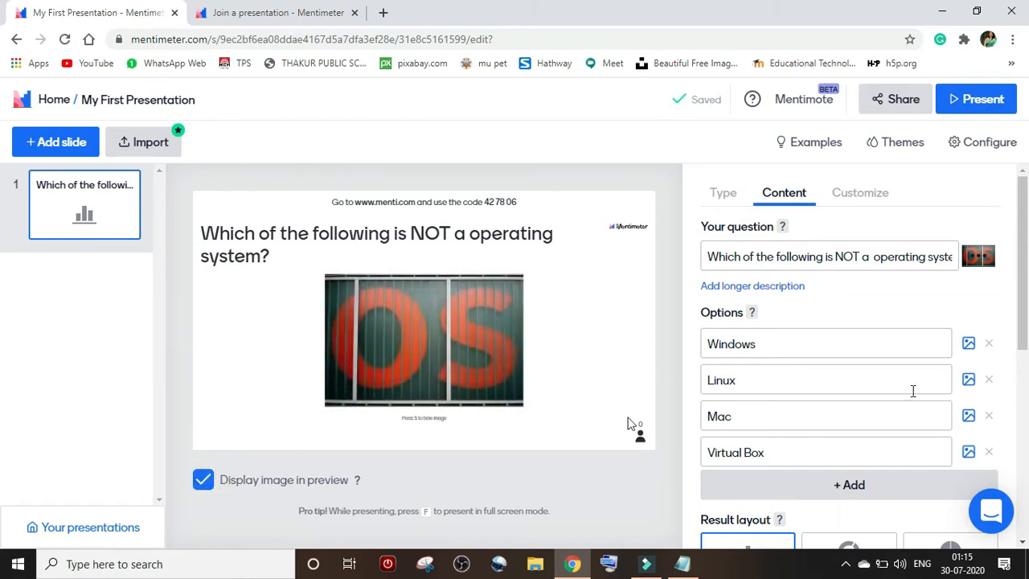
pyautogui.moveTo(1026, 261); pyautogui.dragTo(1026, 380)
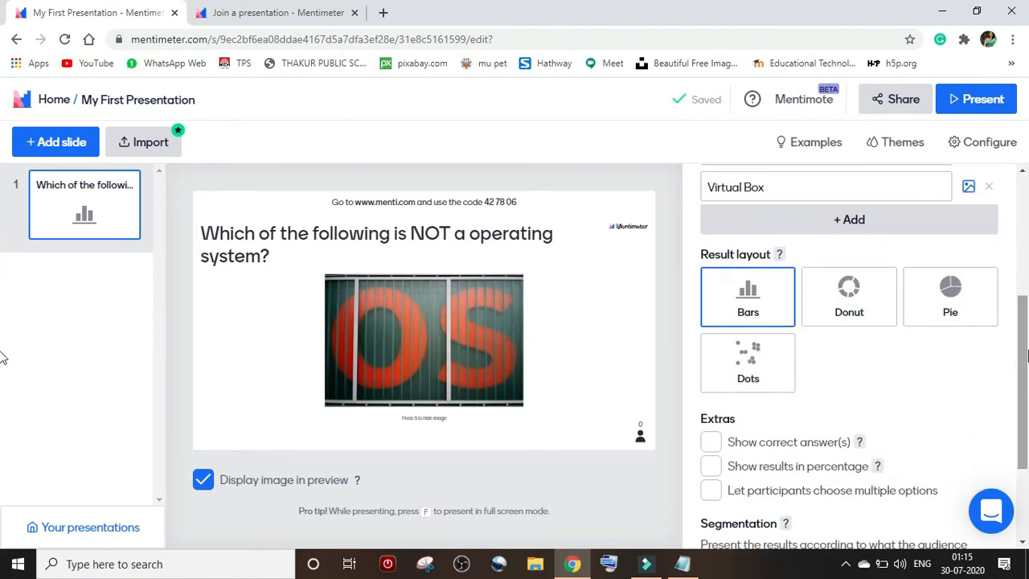
# - Keep the Bars results layout after trying Pie, and enable Show correct answer(s)
pyautogui.click(925, 293)
pyautogui.click(751, 296)
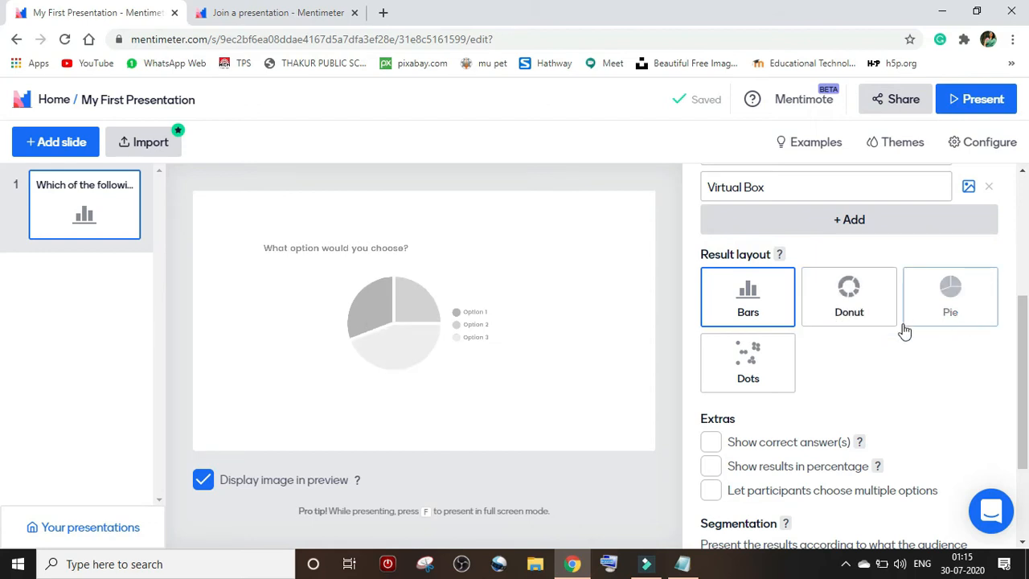
pyautogui.click(768, 312)
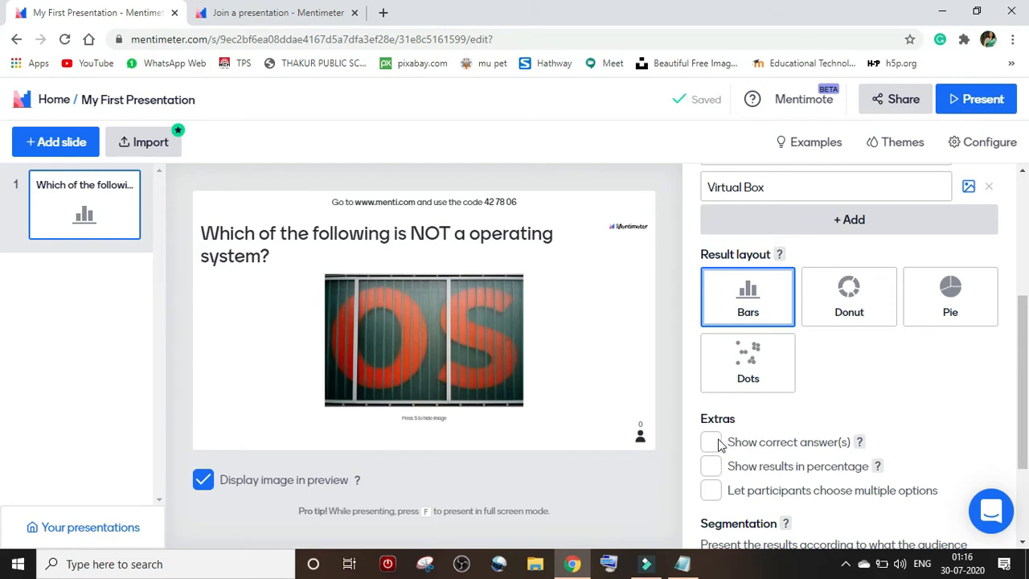
pyautogui.click(715, 442)
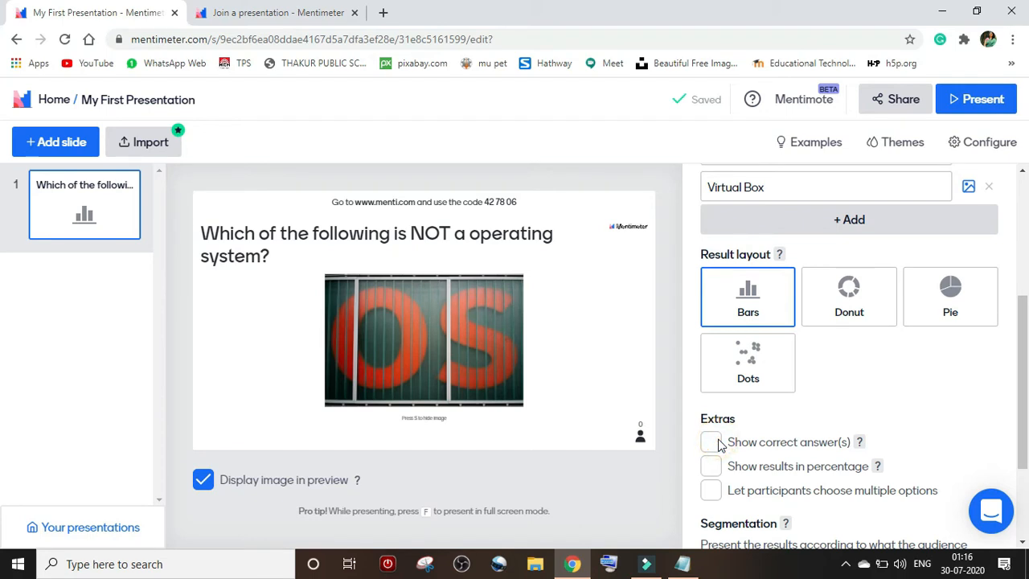
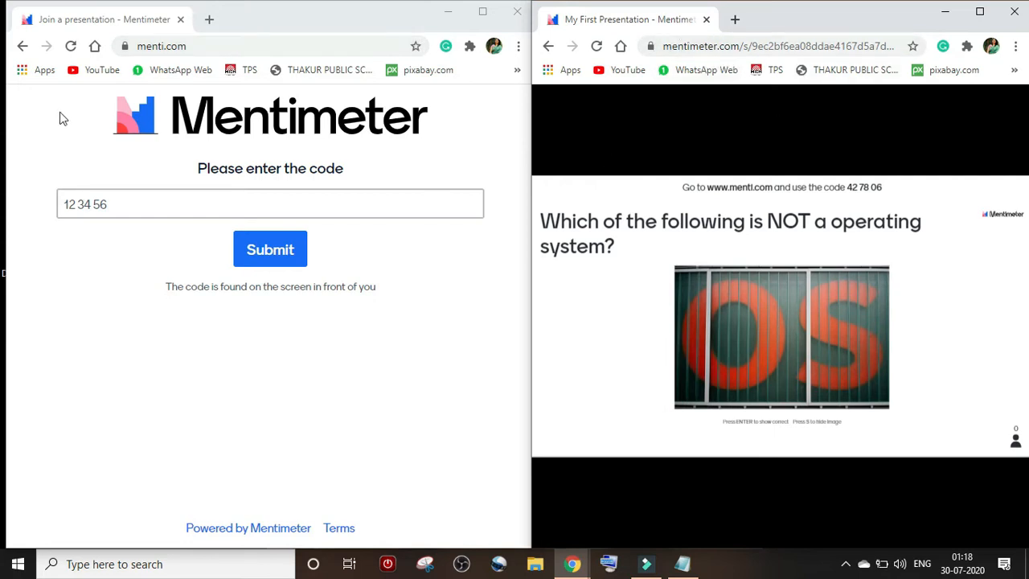
# - Join the presentation with code 42 78 06 to reach the operating-system voting page
pyautogui.click(152, 205)
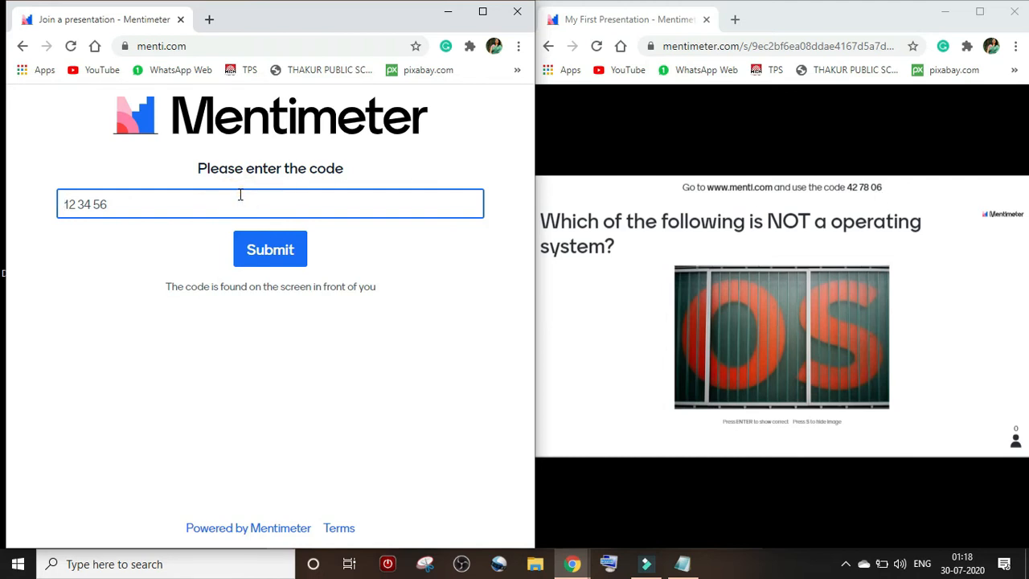
pyautogui.write('427806')
pyautogui.click(286, 267)
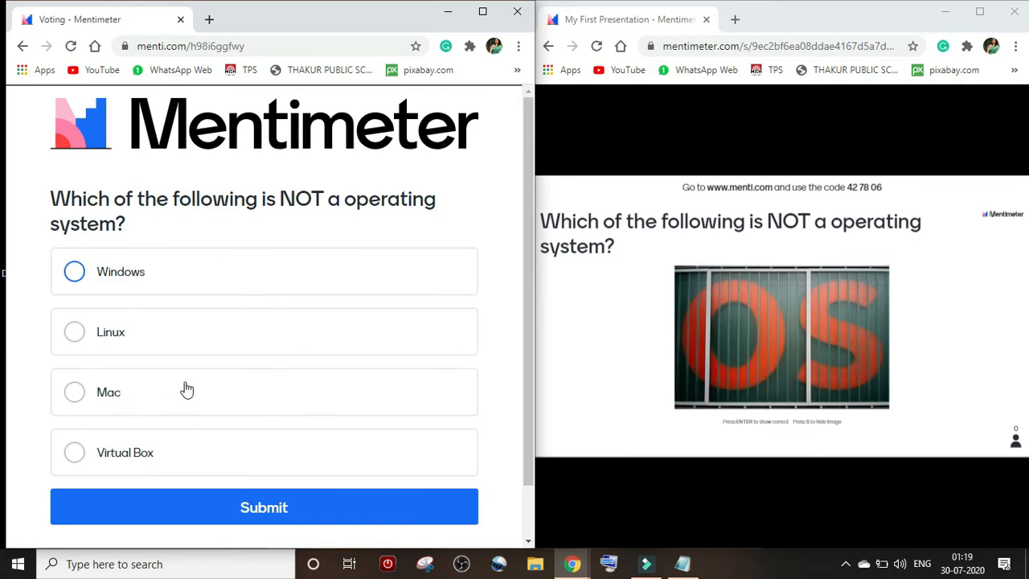
# - Vote for Virtual Box on the operating-system question and submit the vote
pyautogui.click(138, 455)
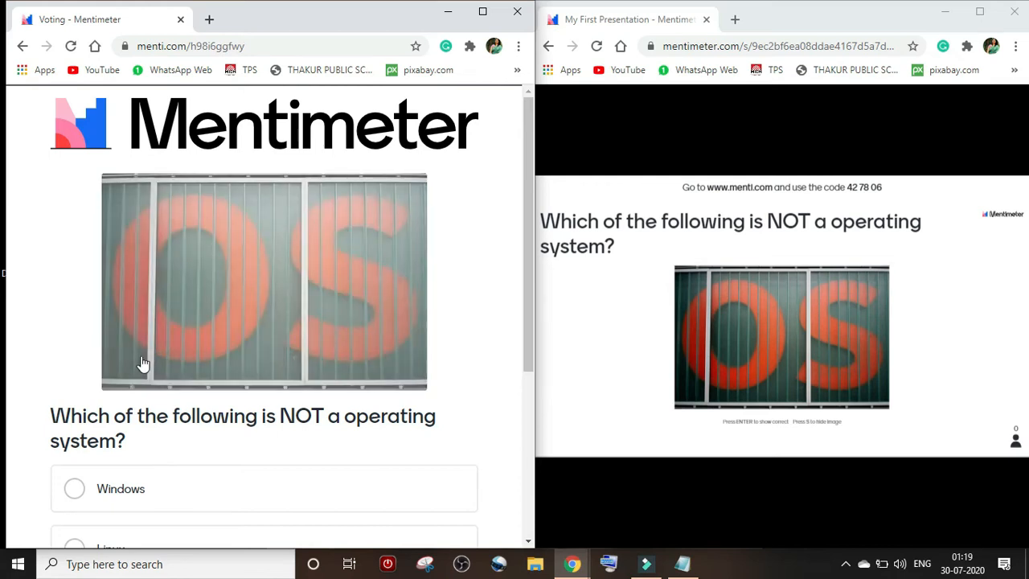
pyautogui.scroll(-3, 142, 364)
pyautogui.click(308, 493)
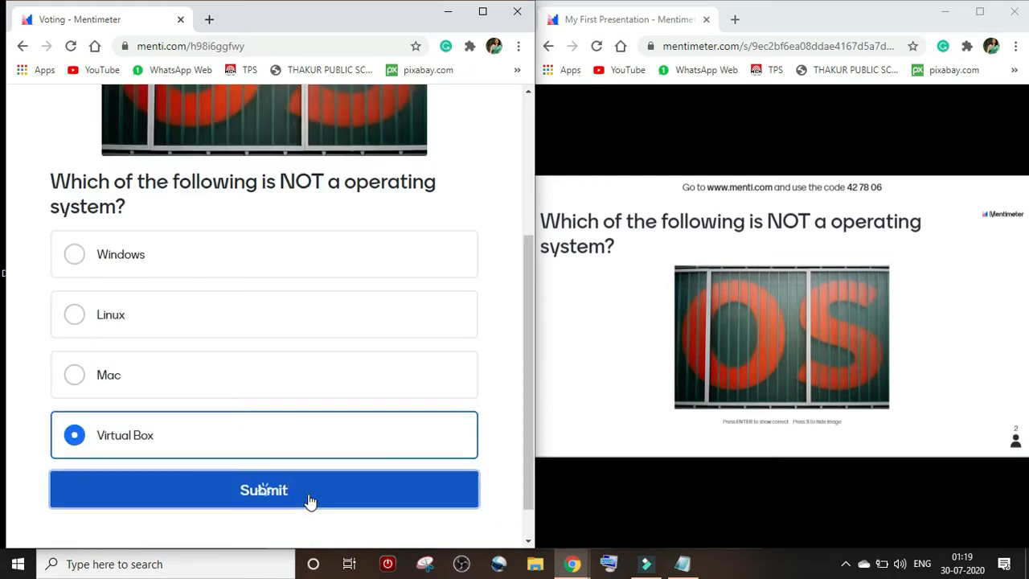
pyautogui.click(839, 271)
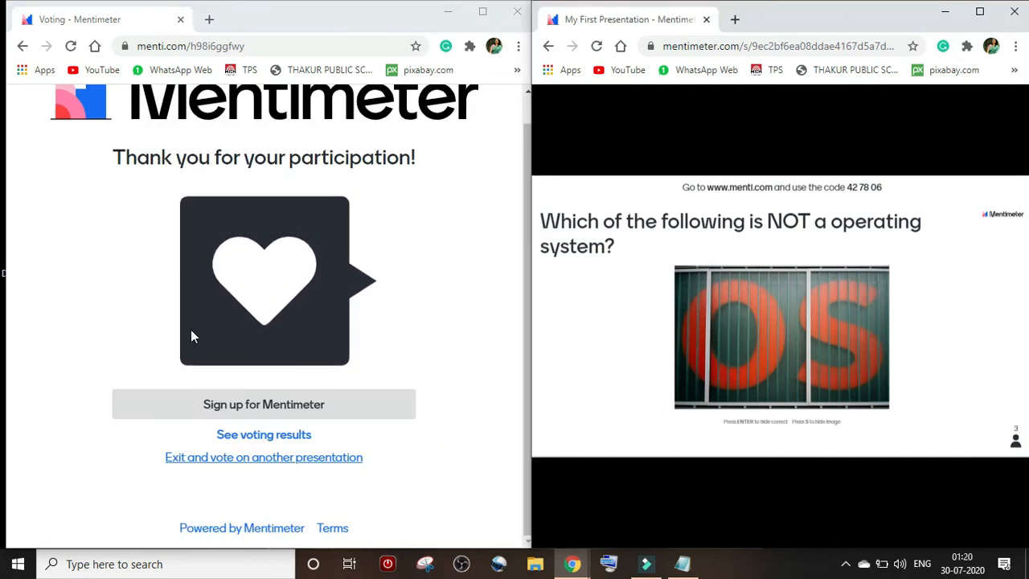
# - Show the full-screen results chart at 33% each for Windows, Mac and Virtual Box, then exit to the editor
pyautogui.click(979, 14)
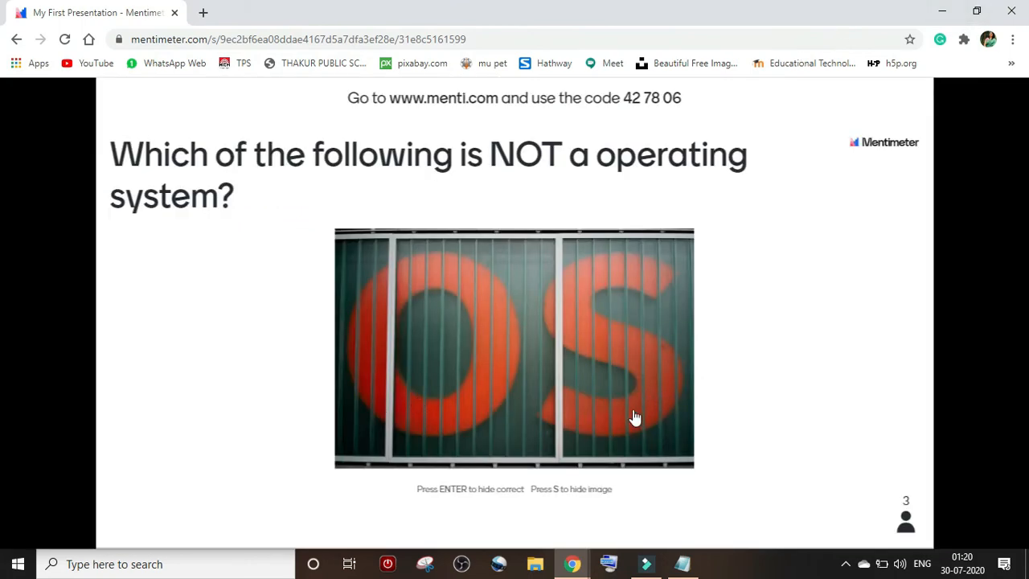
pyautogui.press('s')
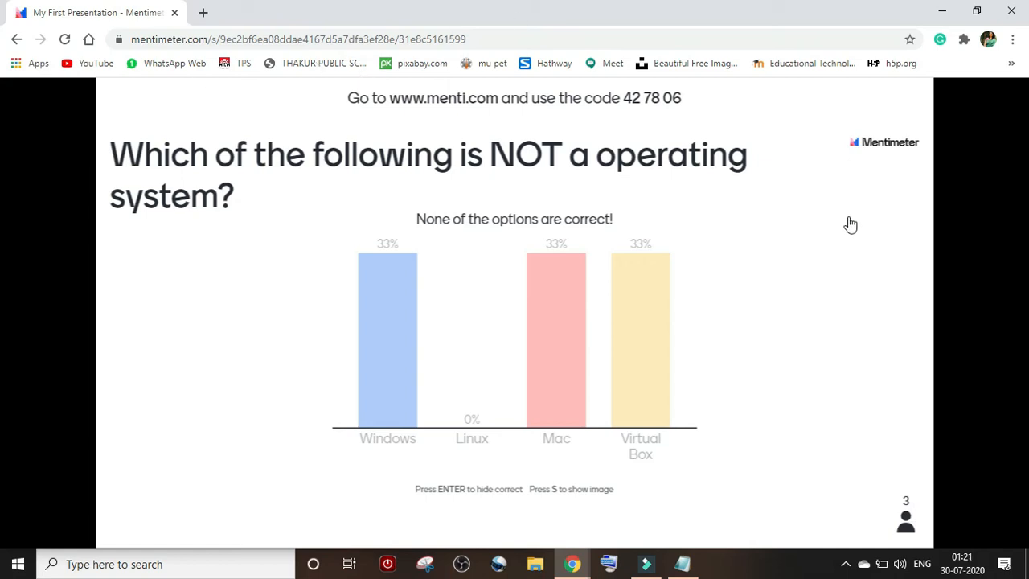
pyautogui.press('Escape')
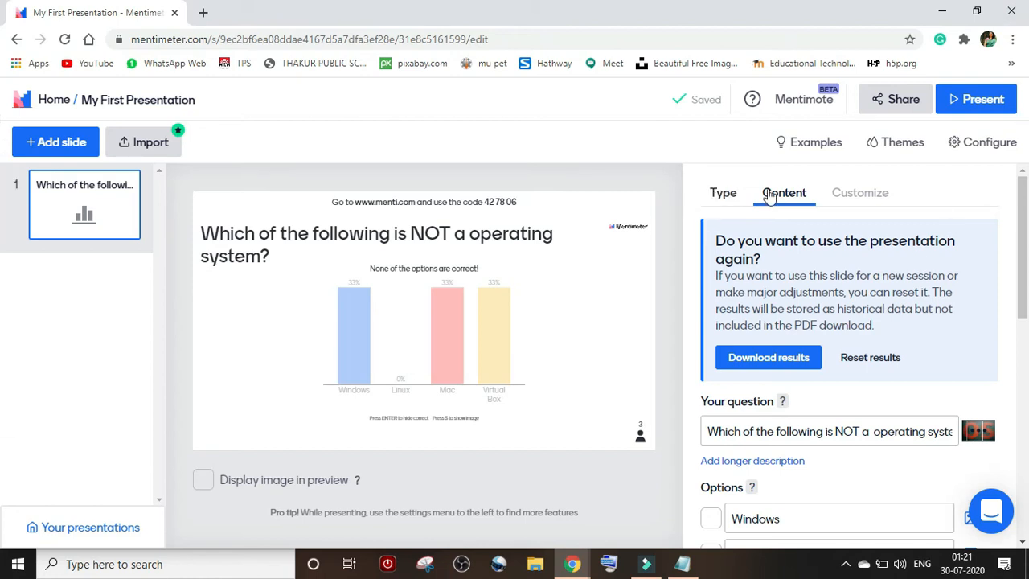
# - Add slide 2 as a Word Cloud question with 3 entries per participant
pyautogui.click(60, 151)
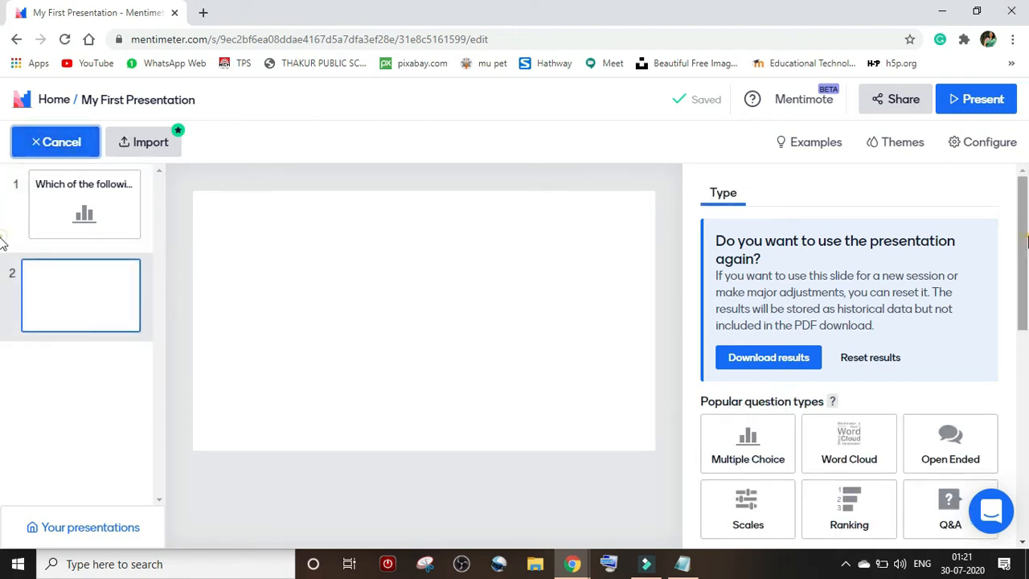
pyautogui.scroll(-2, 849, 362)
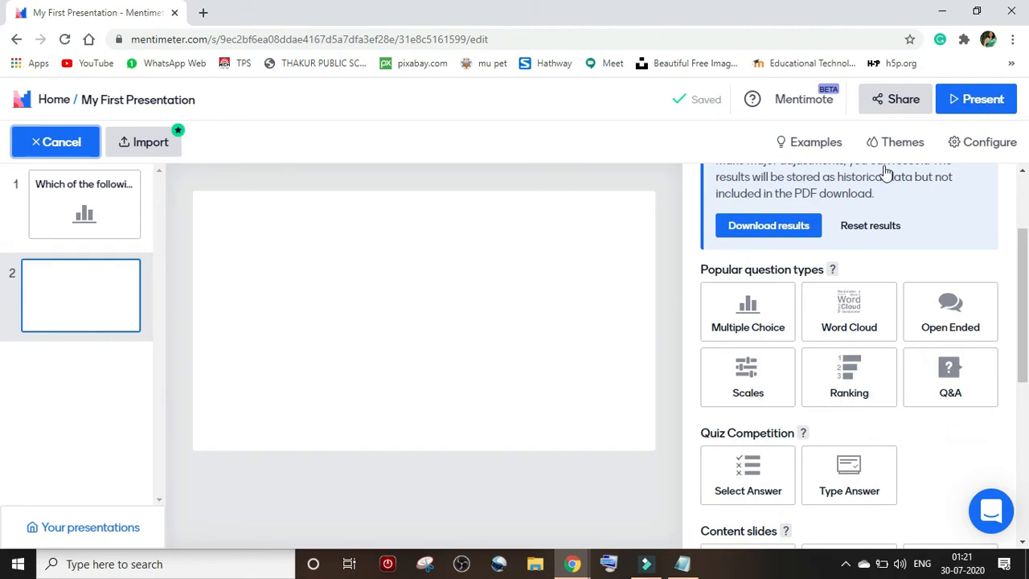
pyautogui.click(865, 325)
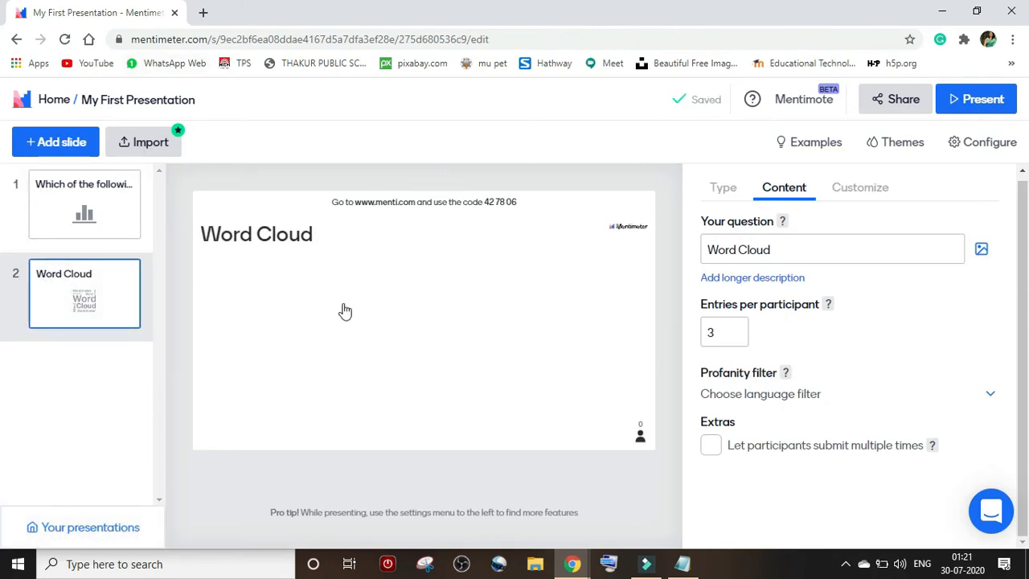
pyautogui.click(807, 250)
# - Replace the word cloud question with 'How do you find this channel?'
pyautogui.hotkey('ctrl', 'a')
pyautogui.press('BackSpace')
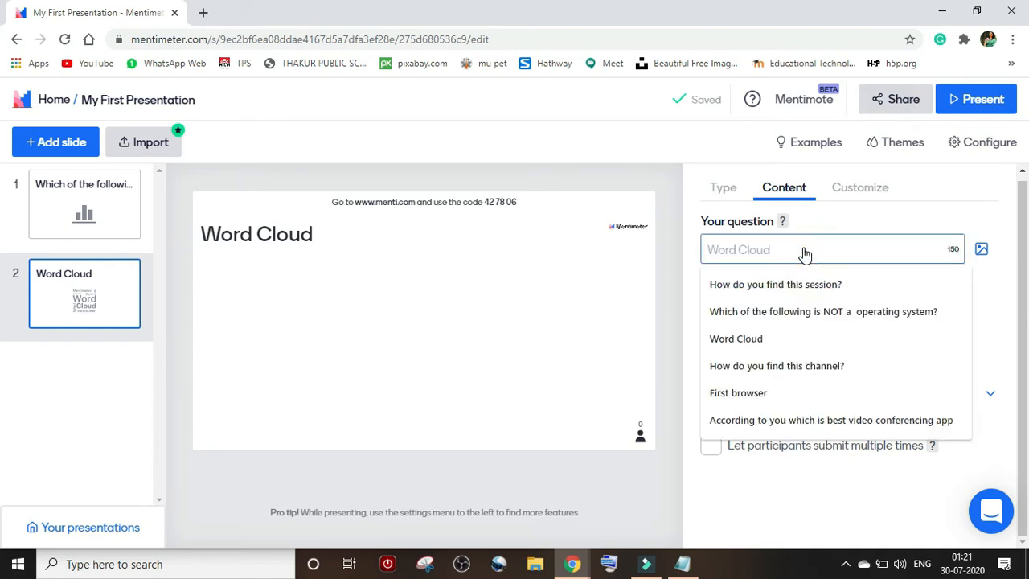
pyautogui.click(788, 366)
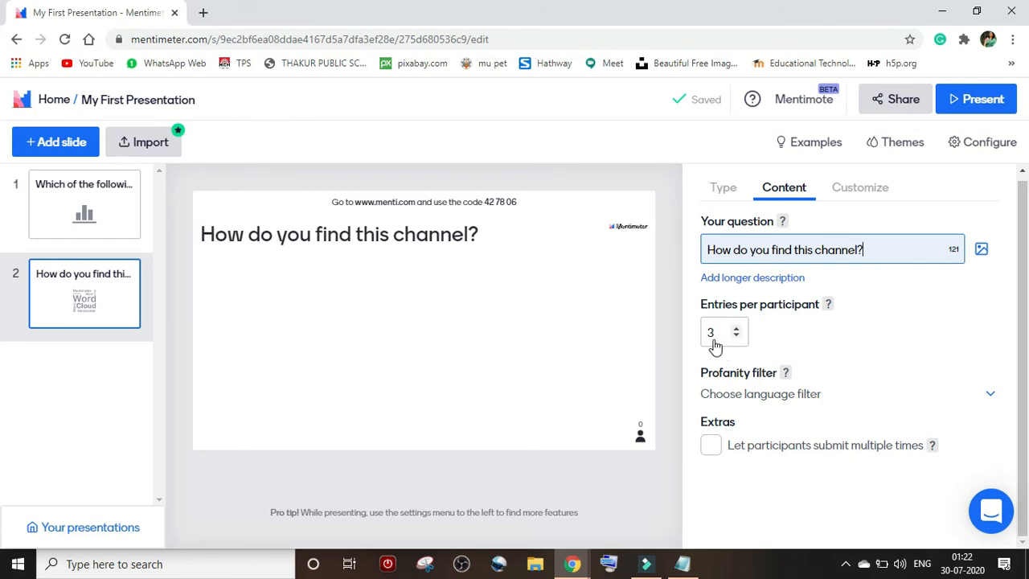
# - Keep 3 entries per participant and allow participants to submit multiple times
pyautogui.click(738, 330)
pyautogui.click(738, 336)
pyautogui.click(738, 336)
pyautogui.click(738, 329)
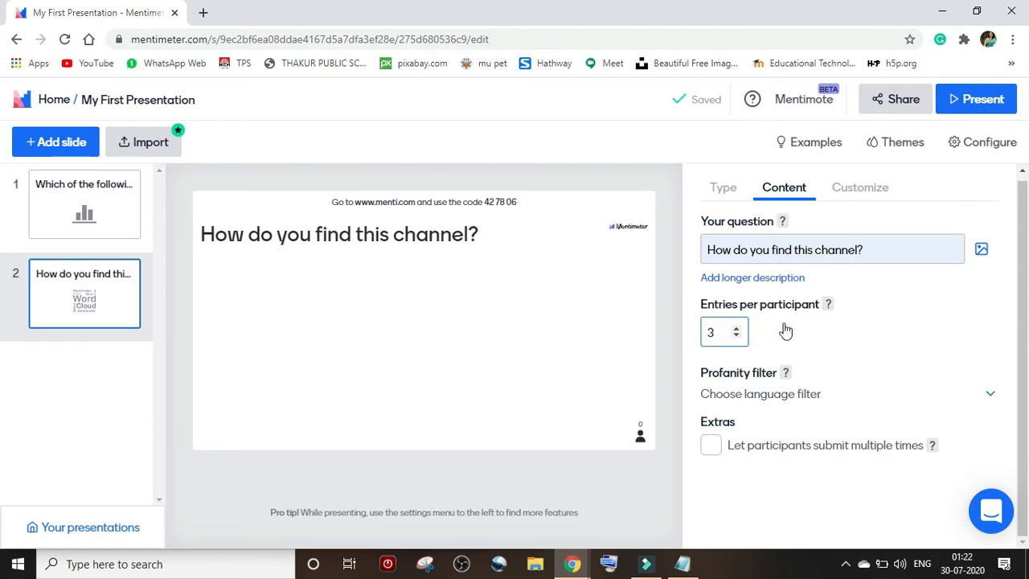
pyautogui.click(714, 447)
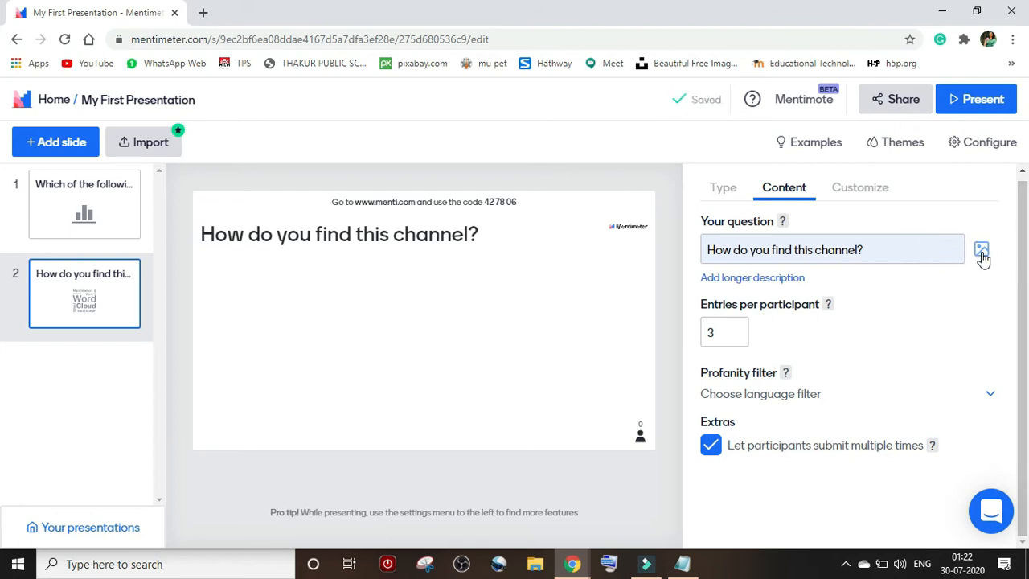
pyautogui.click(974, 109)
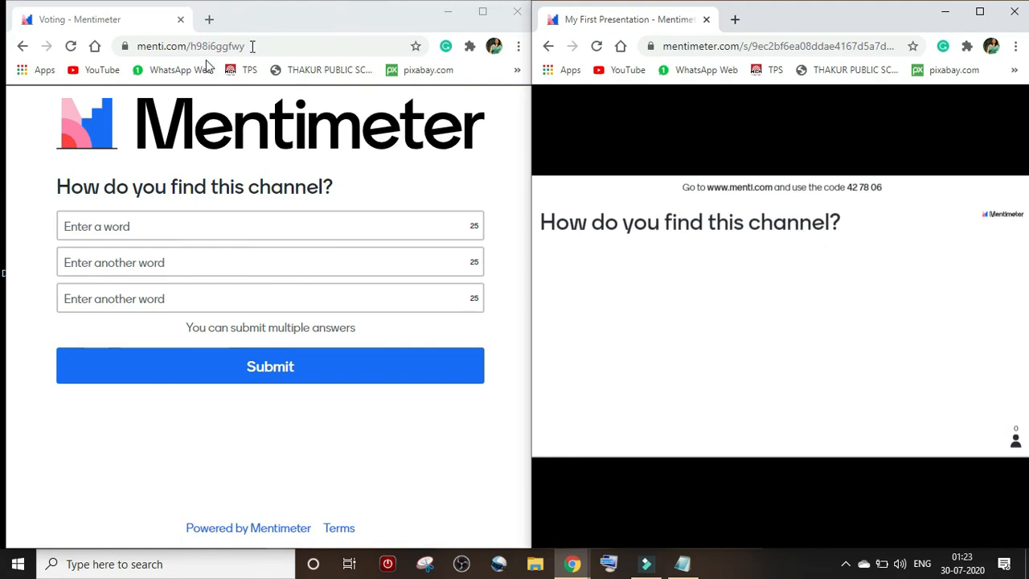
# - Select the first word field on the 'How do you find this channel?' voting page
pyautogui.click(157, 231)
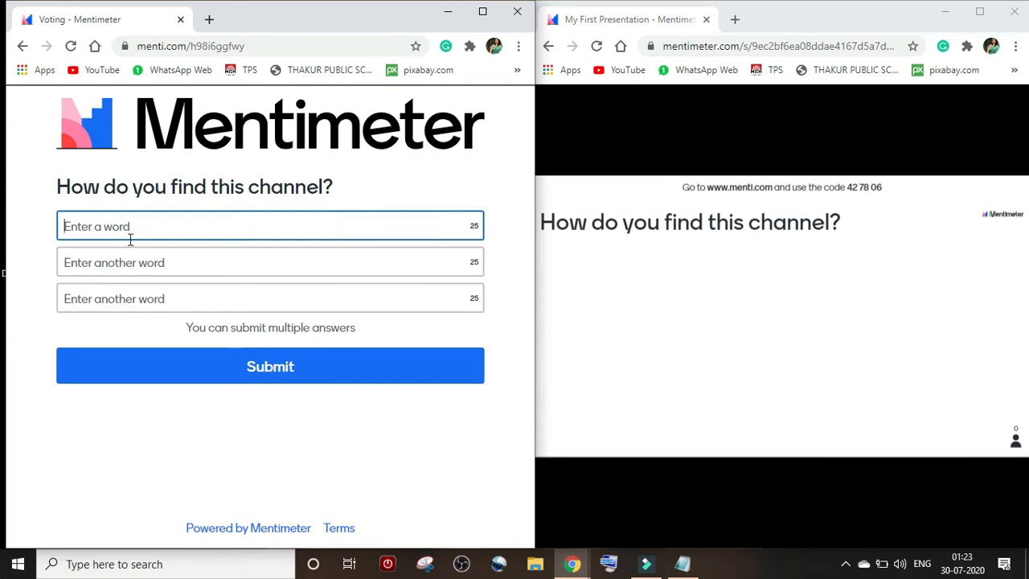
# - Enter awesome, superb and great as the three word answers and submit them
pyautogui.write('awesome')
pyautogui.click(164, 256)
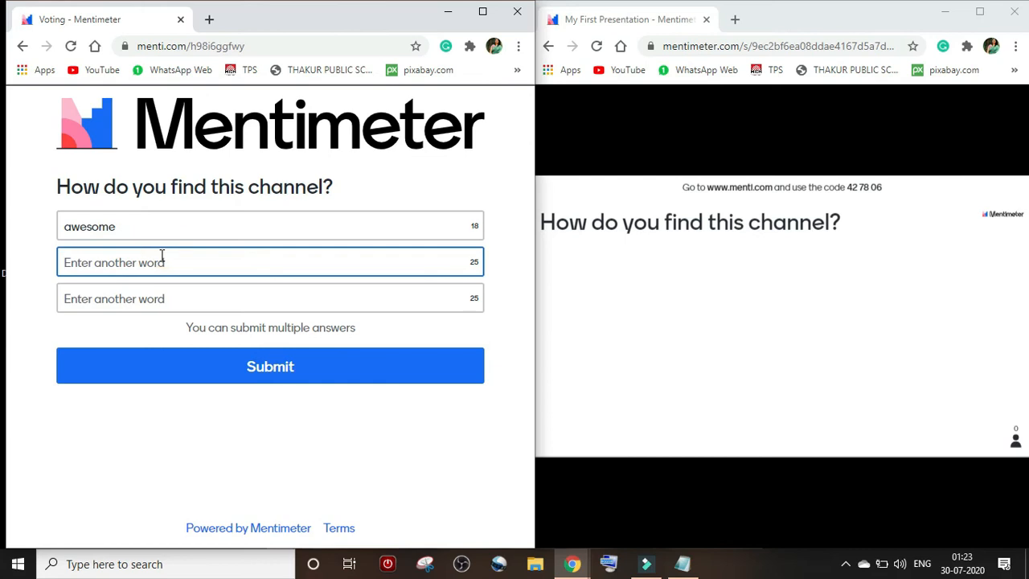
pyautogui.write('superb')
pyautogui.click(228, 297)
pyautogui.write('gr')
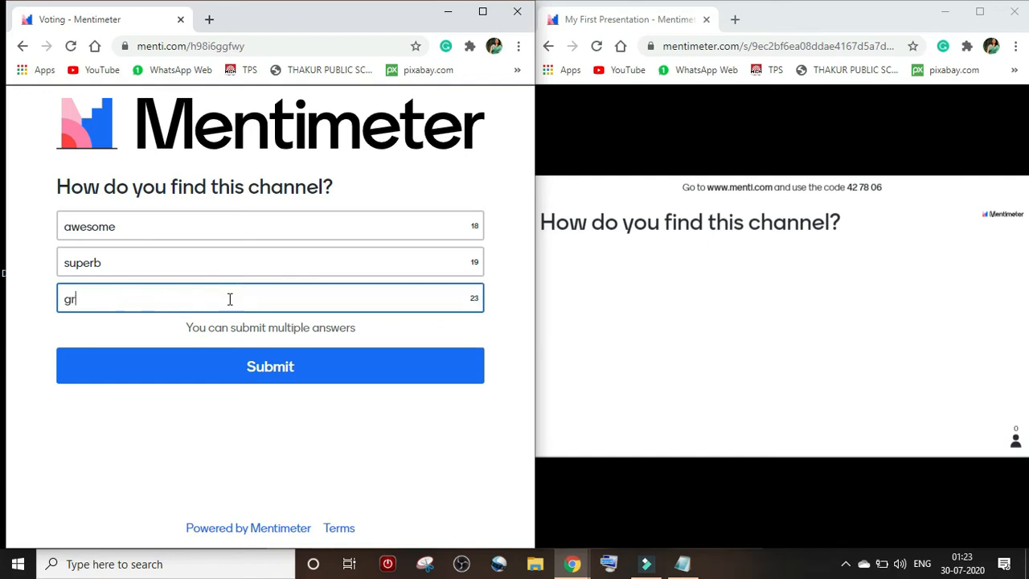
pyautogui.write('eat')
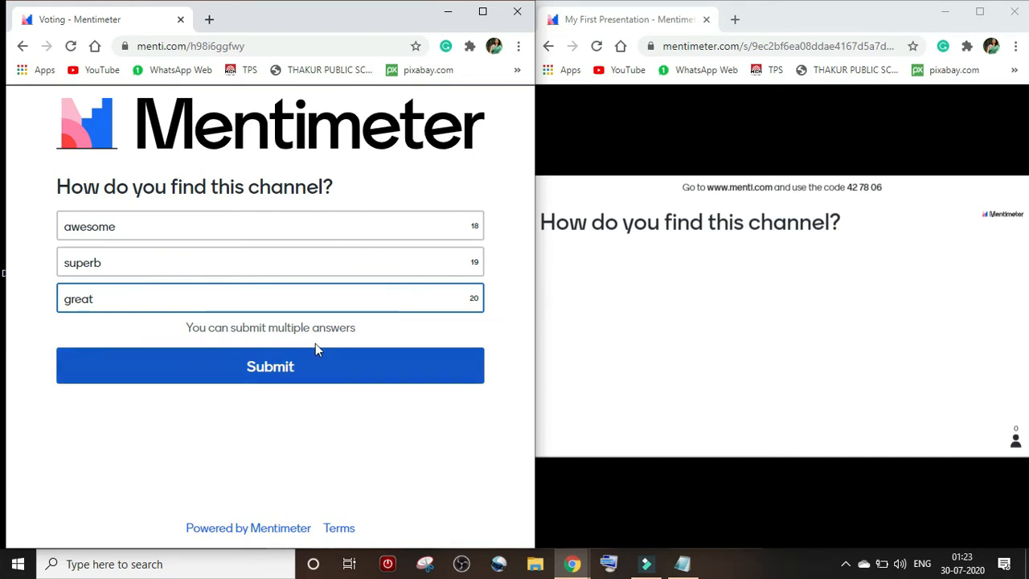
pyautogui.click(269, 369)
pyautogui.click(267, 372)
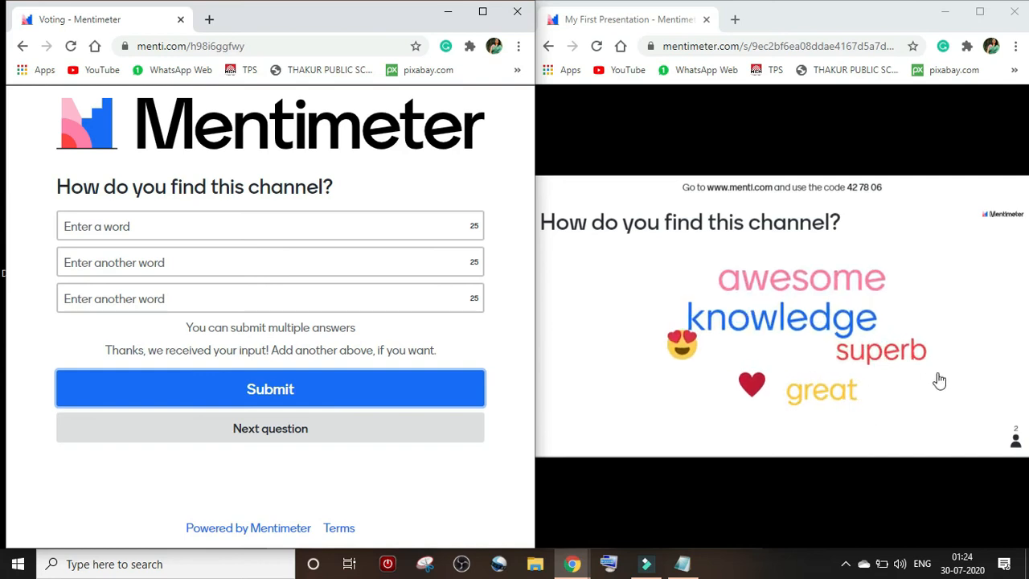
pyautogui.click(175, 232)
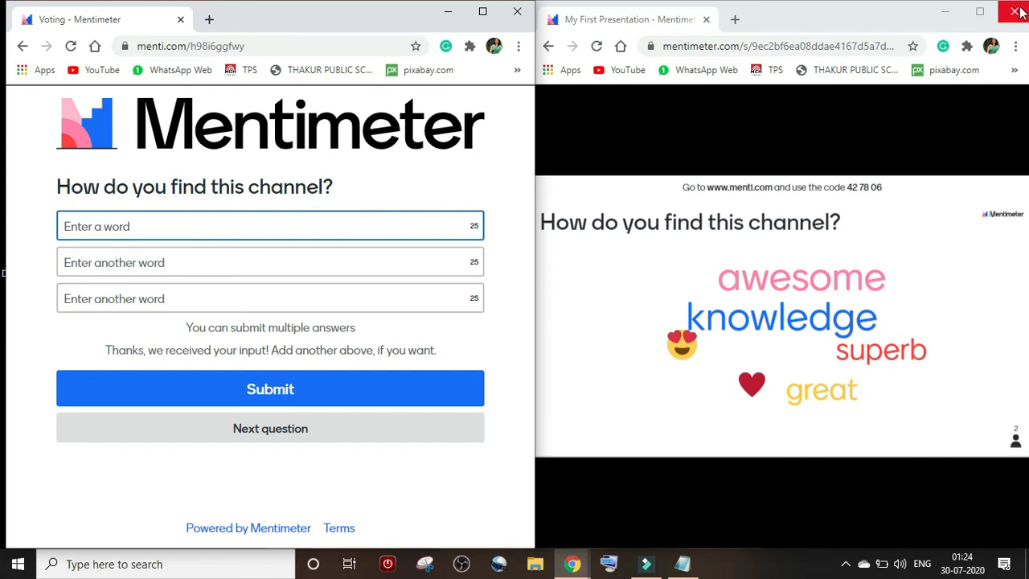
# - Enlarge the presentation window and return to the Word Cloud slide's type settings in the editor
pyautogui.click(981, 12)
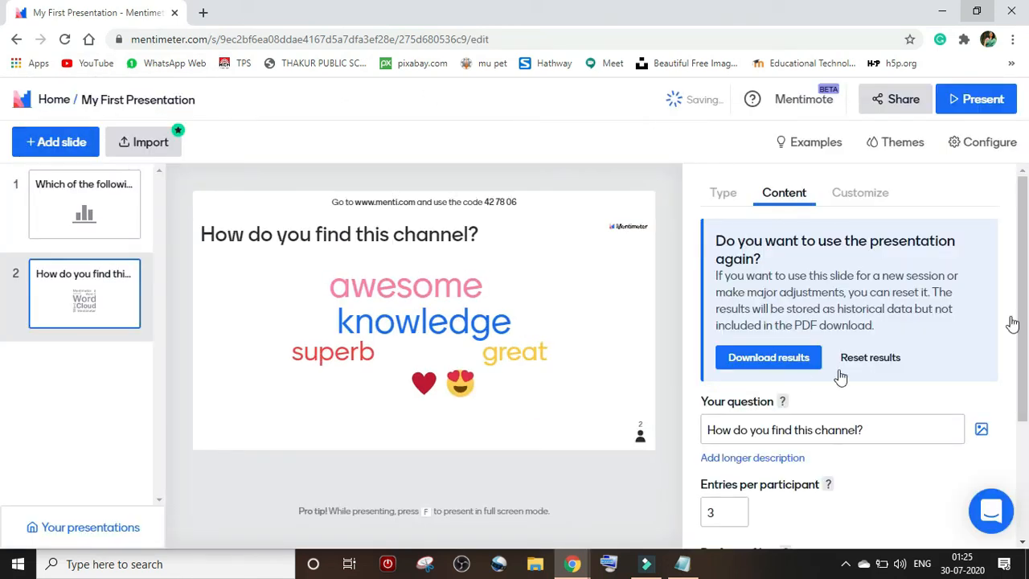
pyautogui.click(723, 192)
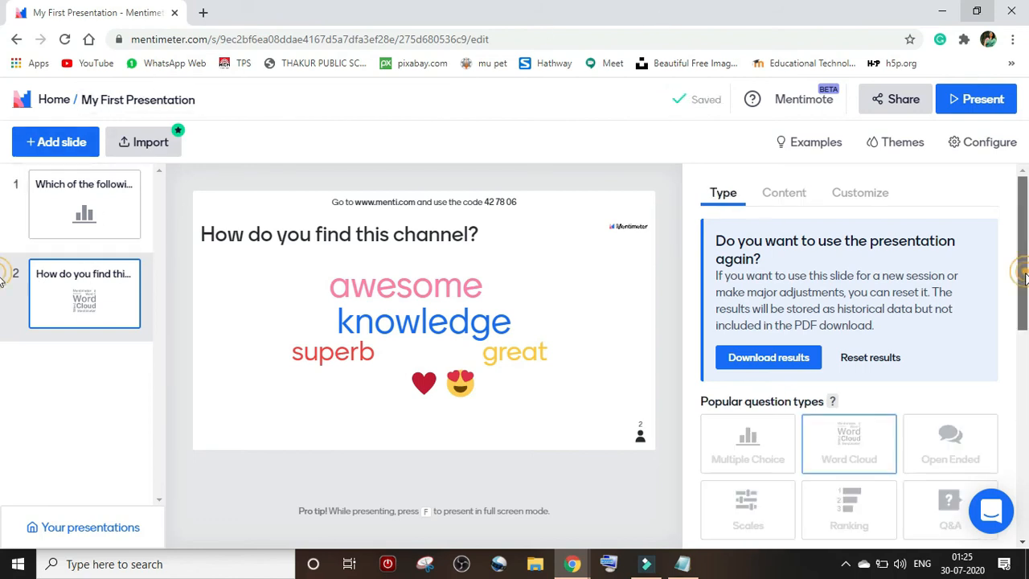
# - Scroll through the popular question types, with Word Cloud as slide 2's current type
pyautogui.scroll(-2, 952, 296)
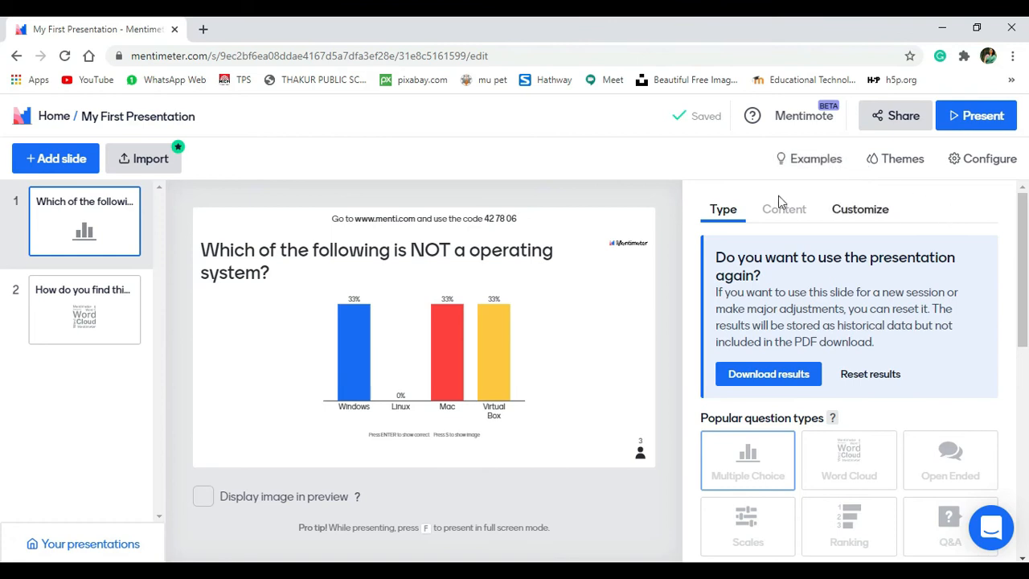
# - Filter the example slides by Icebreaker, Brainstorm and Select option(s) input
pyautogui.click(815, 161)
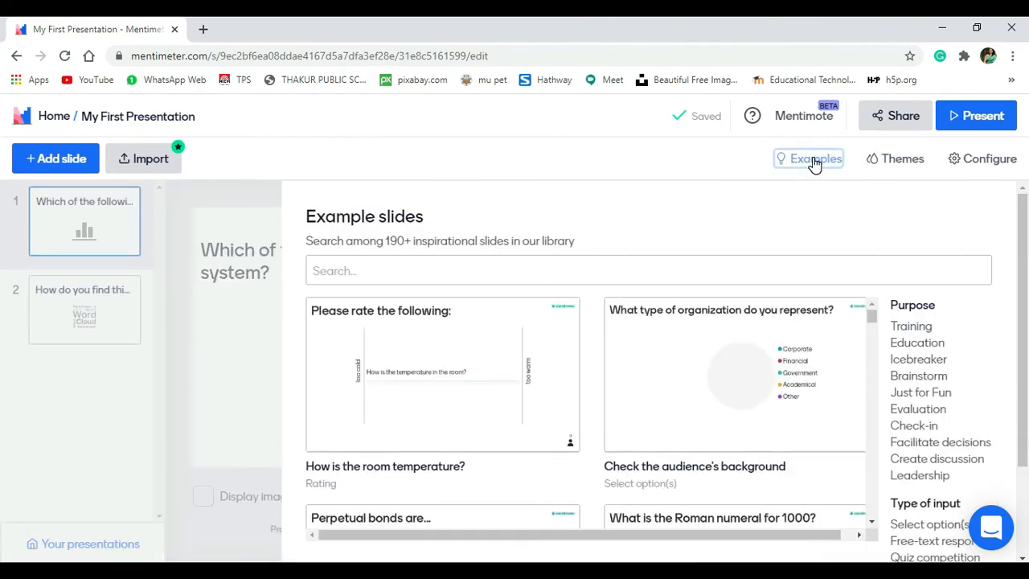
pyautogui.scroll(-1, 1011, 322)
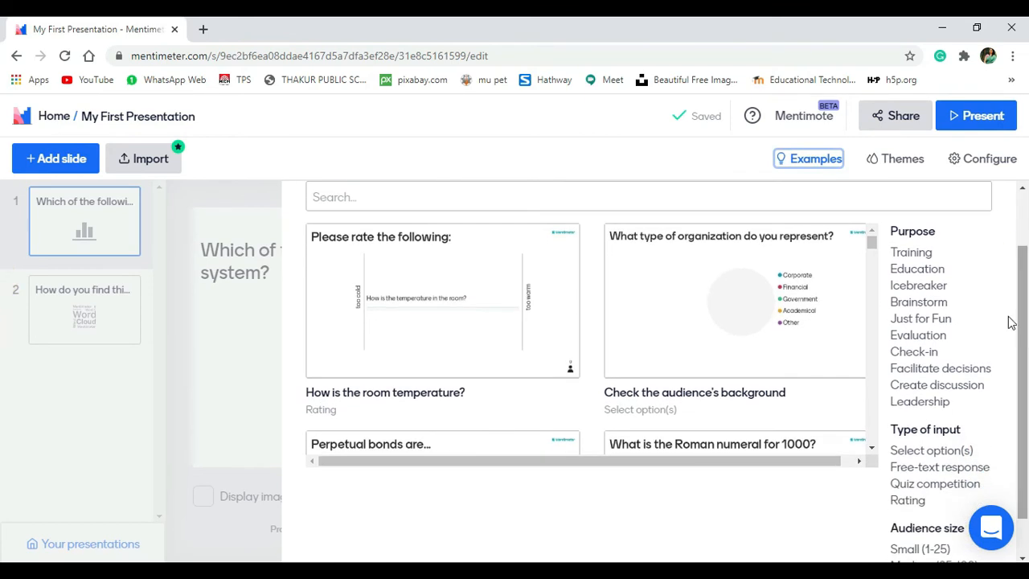
pyautogui.click(919, 289)
pyautogui.click(927, 306)
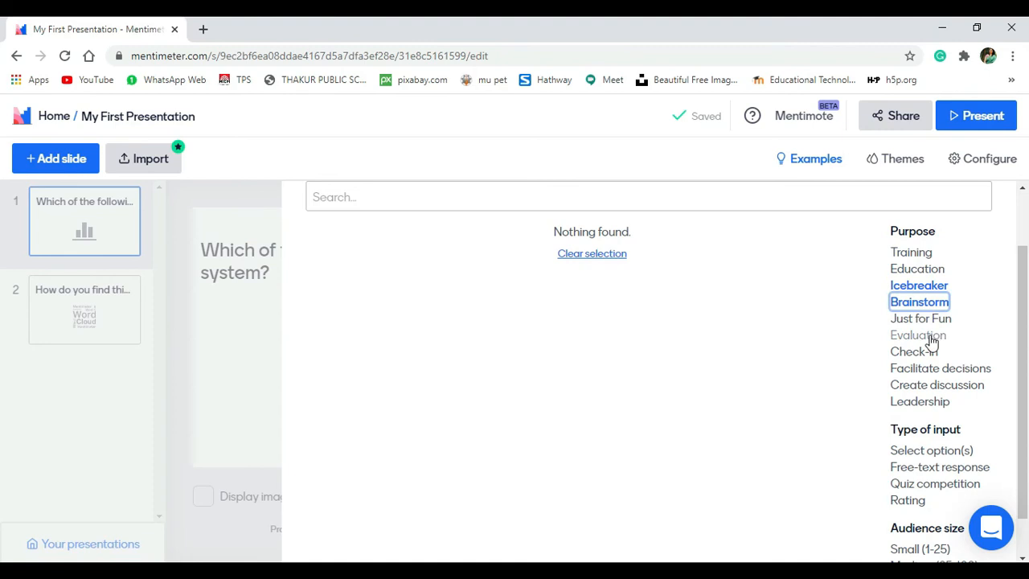
pyautogui.click(930, 450)
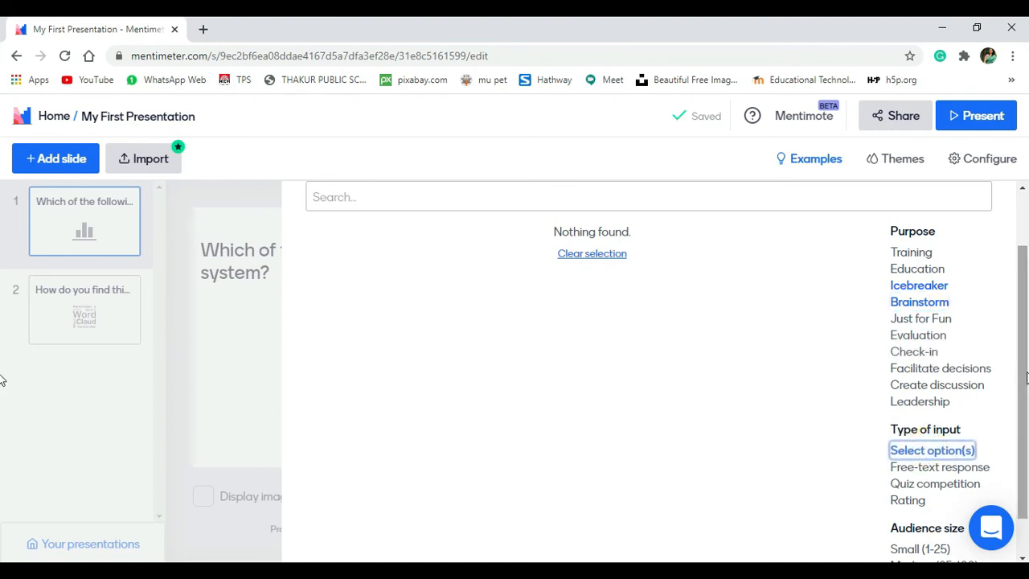
pyautogui.scroll(2, 1021, 354)
pyautogui.click(899, 159)
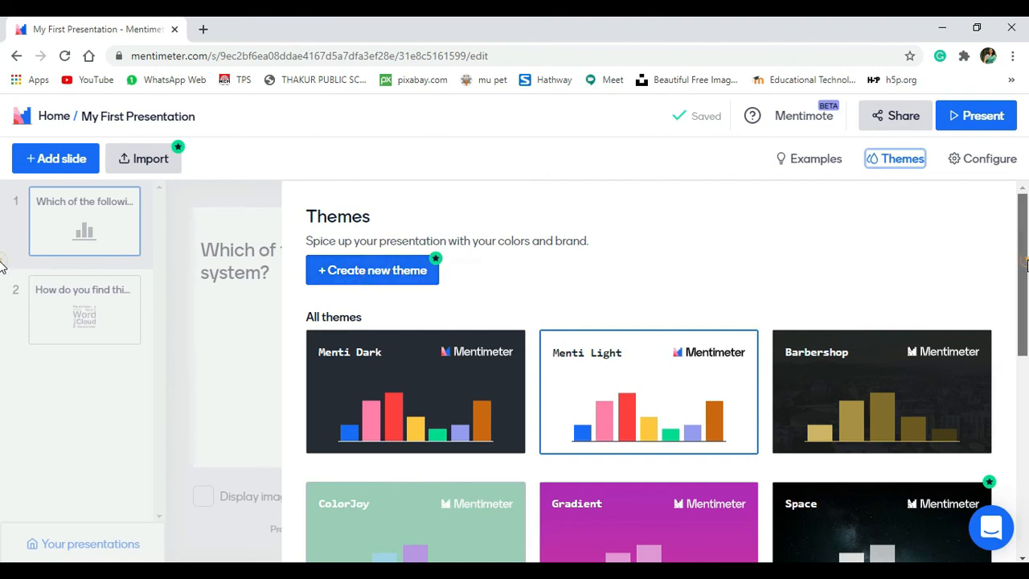
# - Apply the Barbershop theme and preview slides 2 and 1 with its dark background and gold bars
pyautogui.scroll(-2, 1027, 338)
pyautogui.scroll(2, 1027, 338)
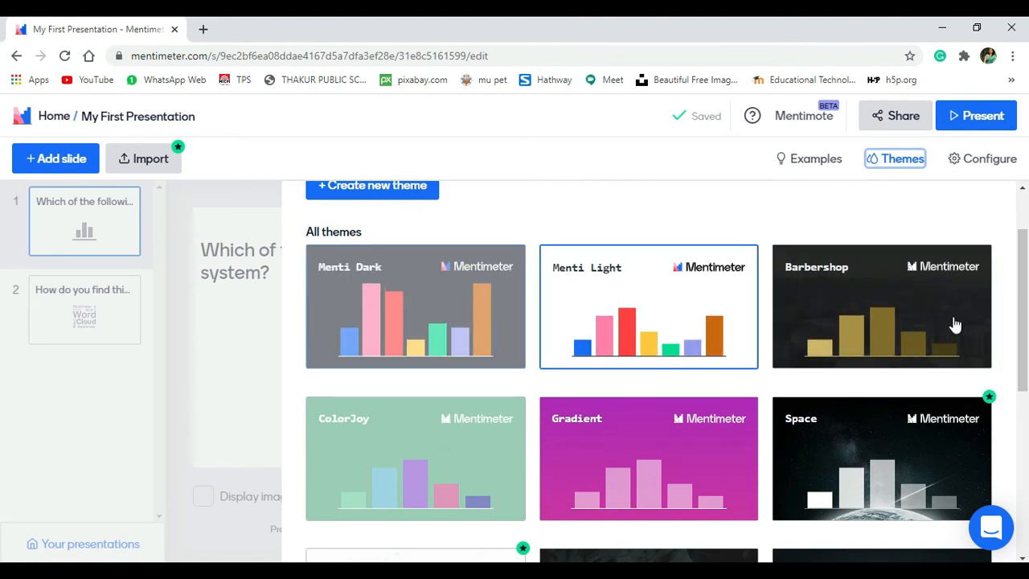
pyautogui.click(910, 293)
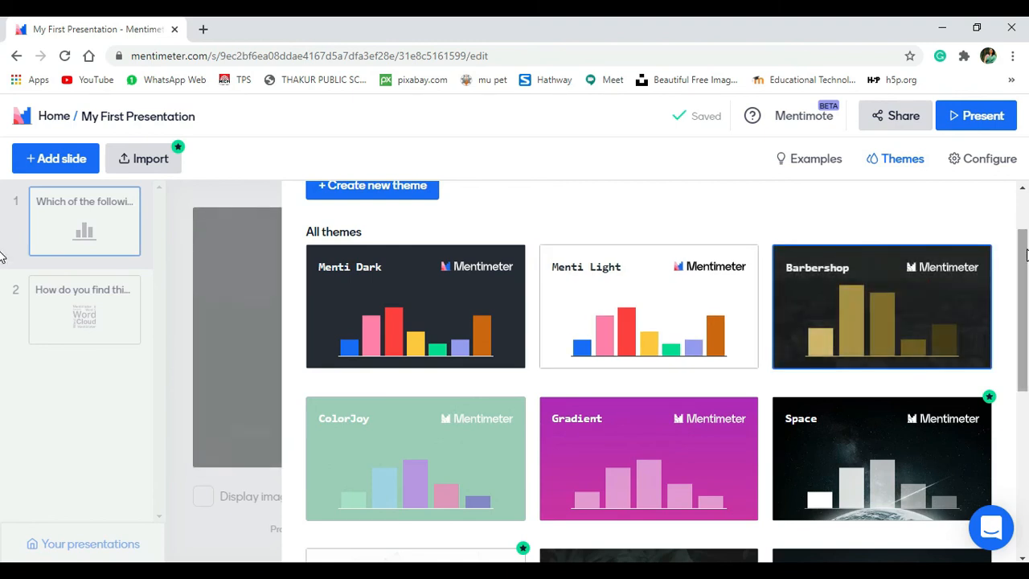
pyautogui.click(227, 540)
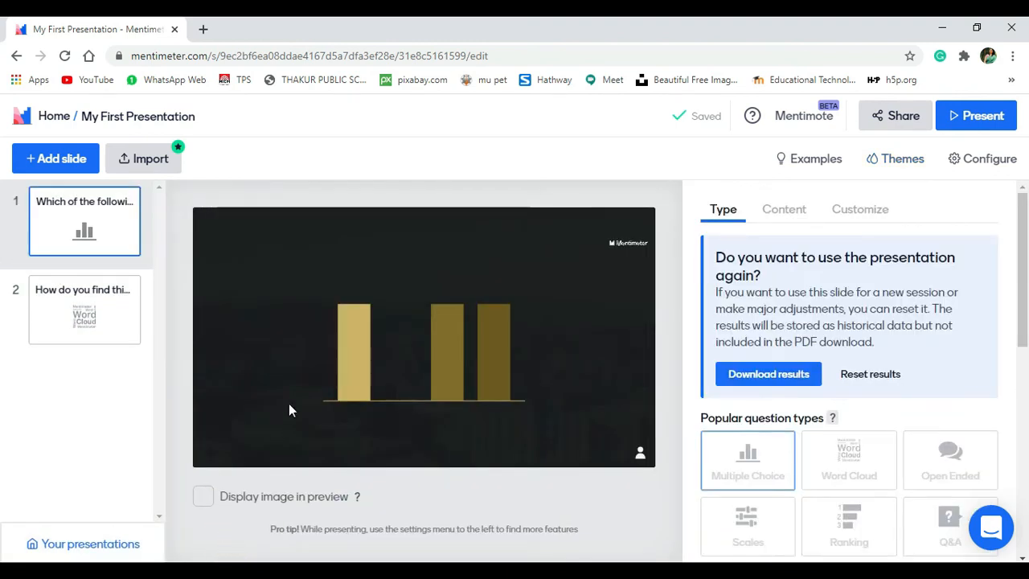
pyautogui.click(124, 289)
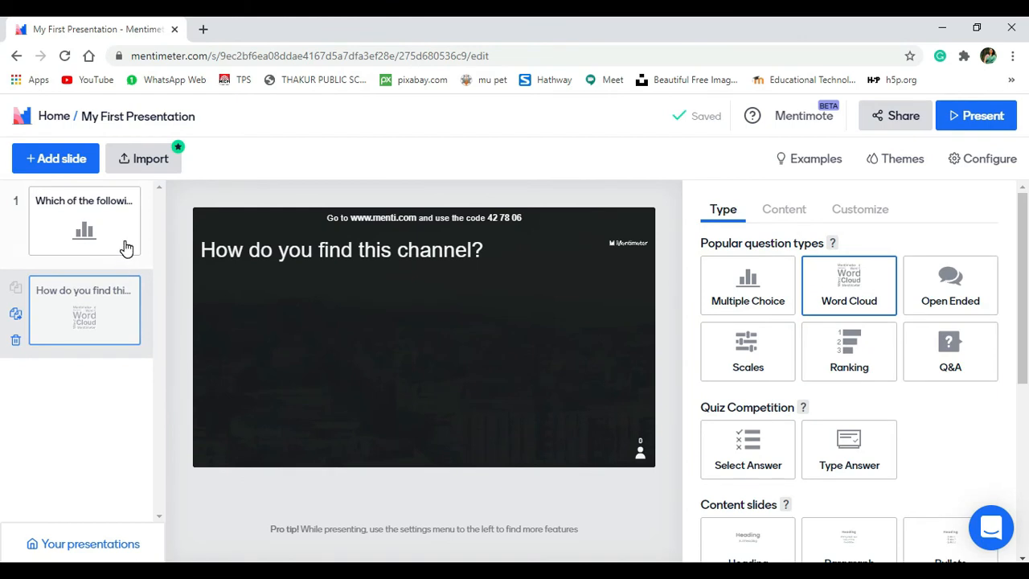
pyautogui.click(126, 247)
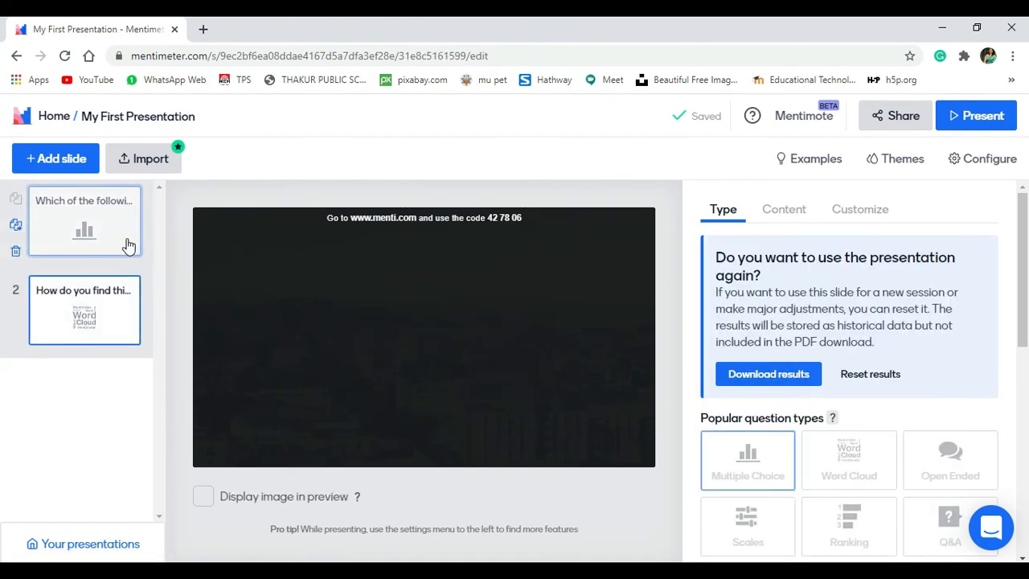
pyautogui.click(901, 159)
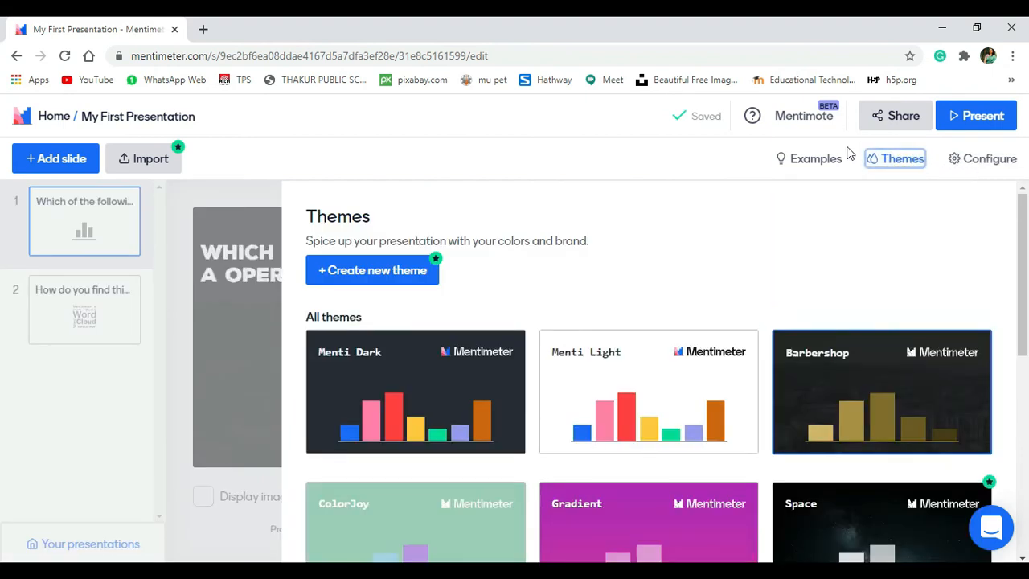
pyautogui.click(989, 161)
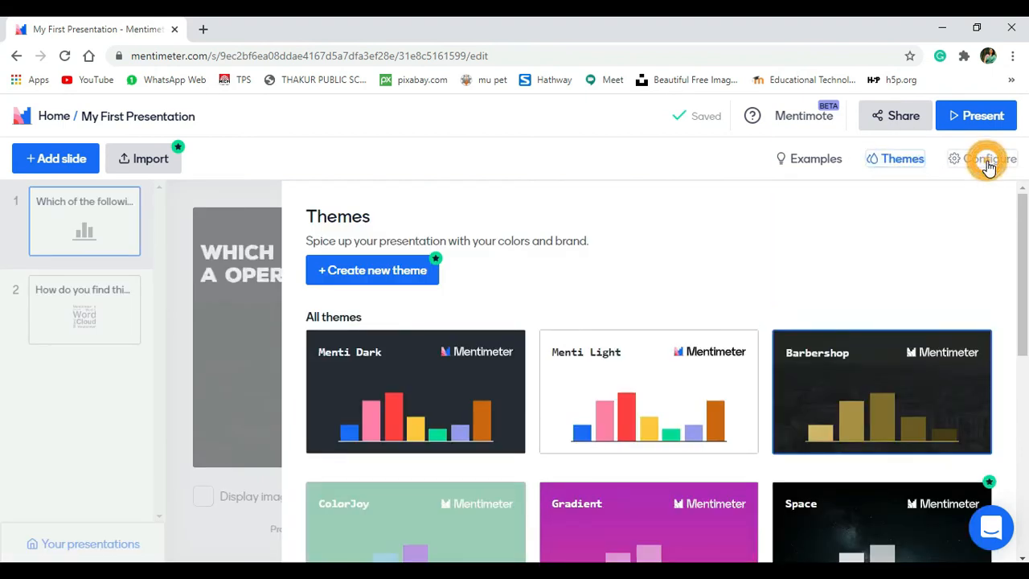
# - Review the Configure settings: Presenter pace, English language, Q&A moderation off, comments disabled
pyautogui.moveTo(1023, 205); pyautogui.dragTo(1027, 324)
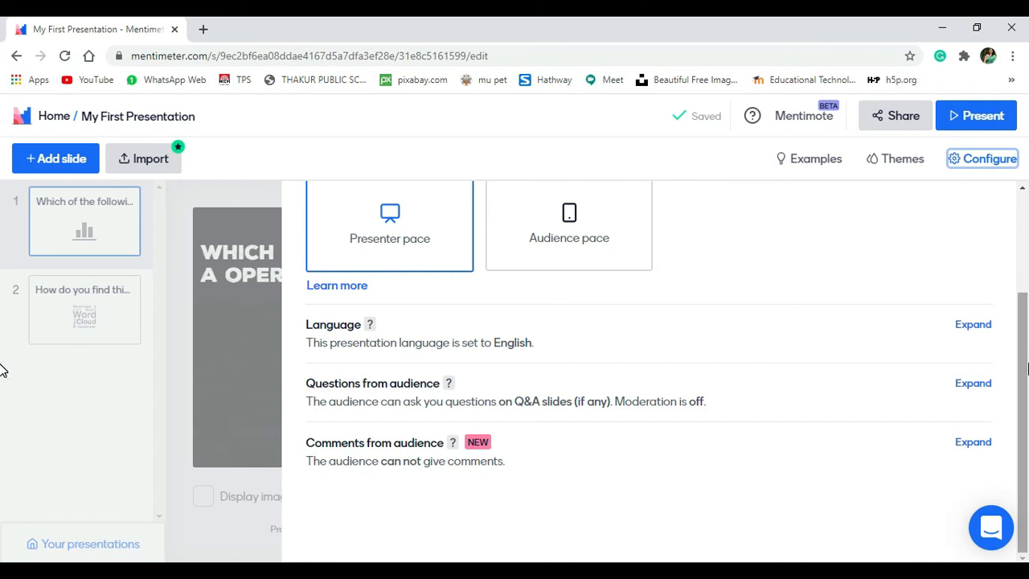
pyautogui.moveTo(1028, 368); pyautogui.dragTo(1028, 380)
pyautogui.scroll(1, 1028, 380)
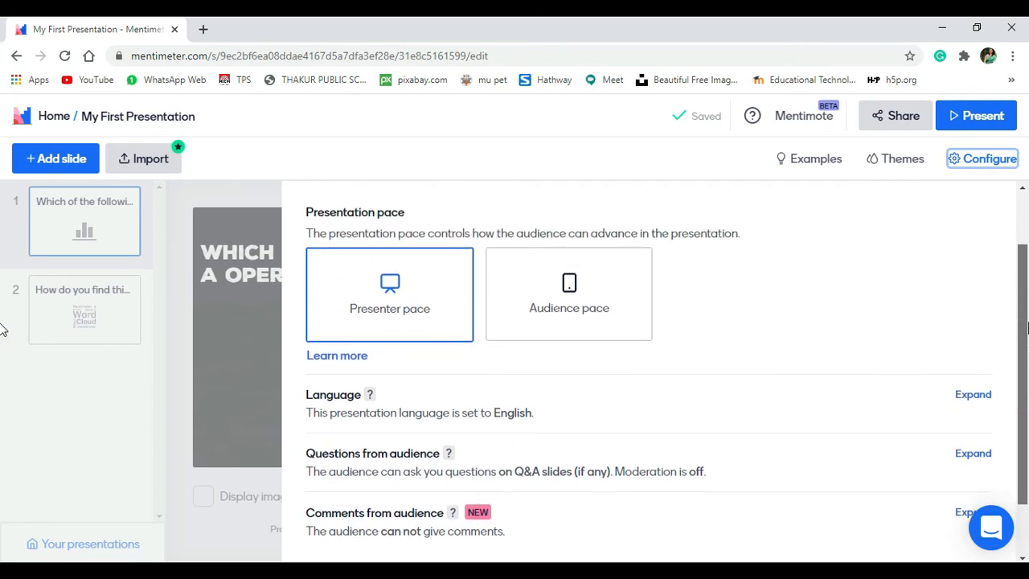
pyautogui.scroll(1, 1026, 381)
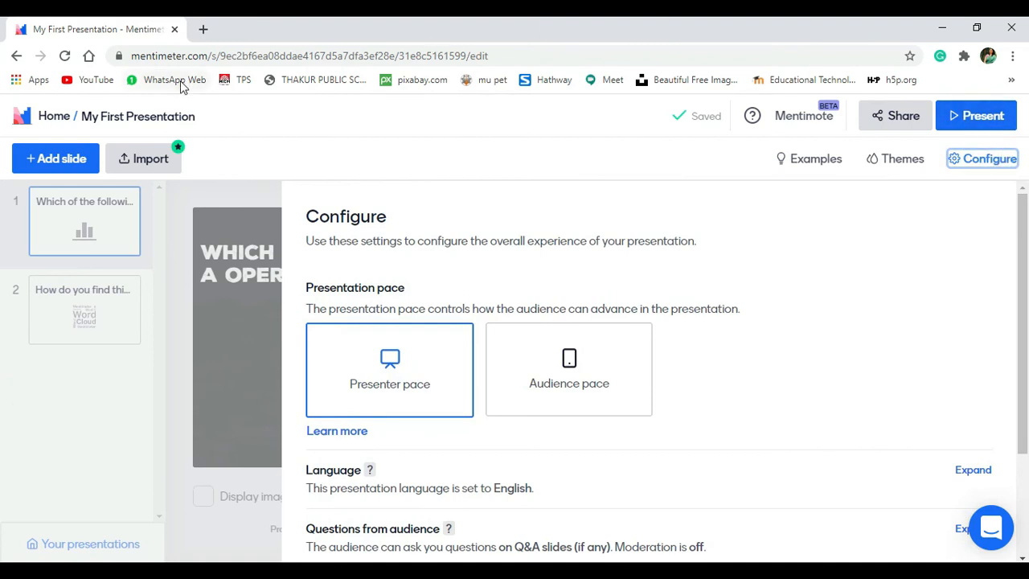
pyautogui.tripleClick(205, 117)
# - Replace the title 'My First Presentation' with 'my quiz' and confirm it
pyautogui.click(223, 115)
pyautogui.moveTo(225, 117); pyautogui.dragTo(87, 117)
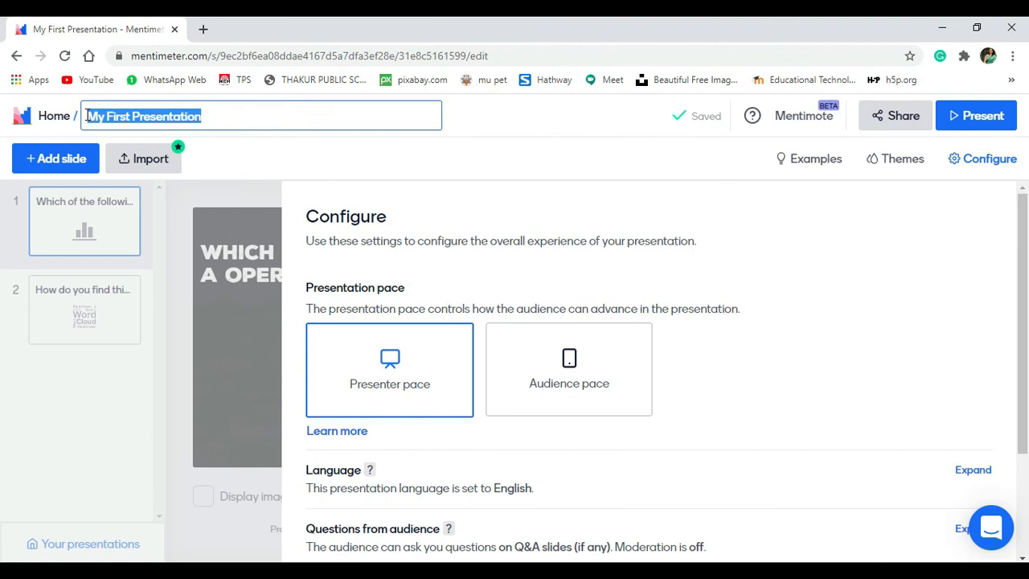
pyautogui.write('my q')
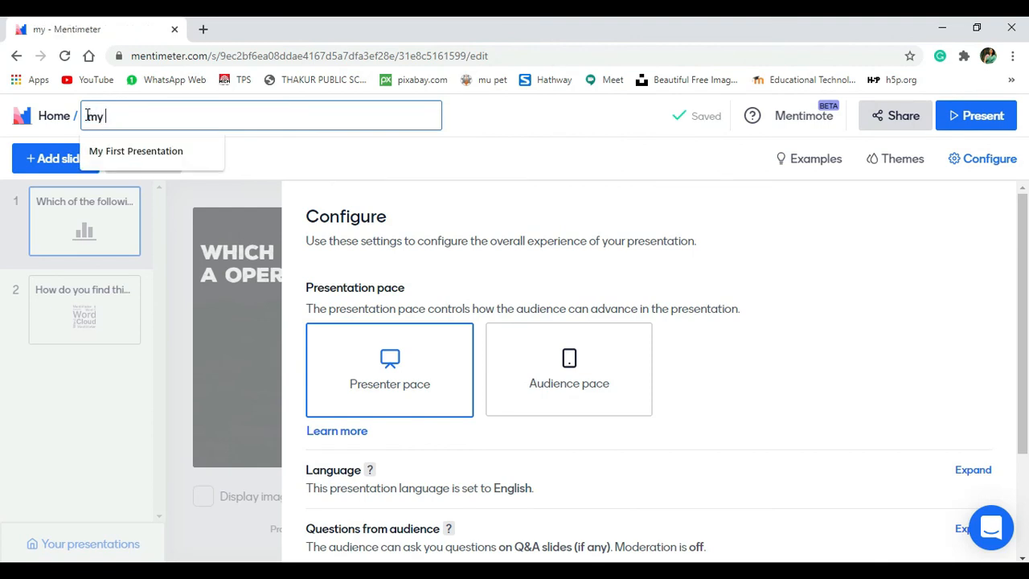
pyautogui.write('uiz')
pyautogui.press('Return')
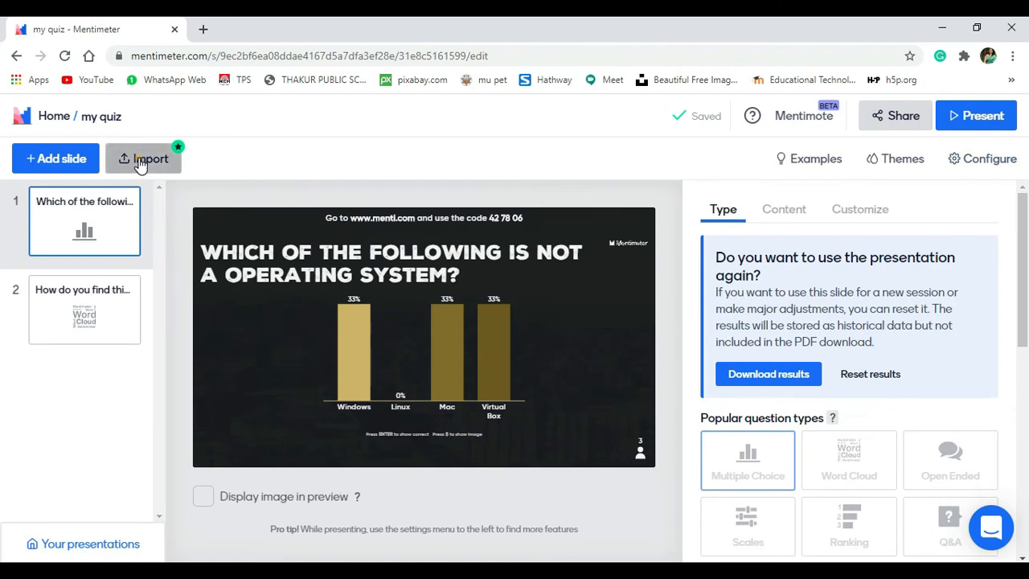
# - Dismiss the Import upgrade notice and go Home to the My presentations list
pyautogui.click(136, 160)
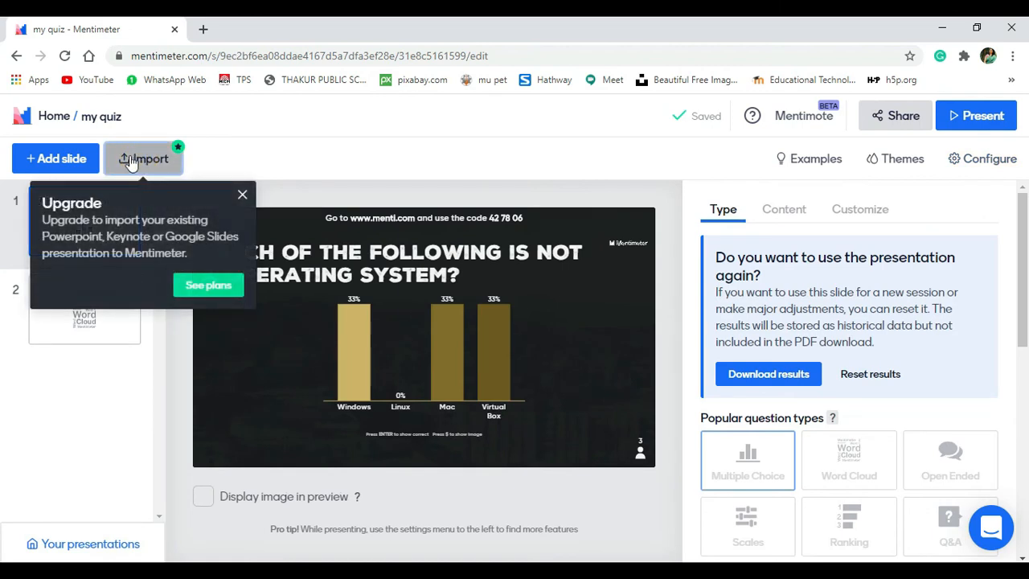
pyautogui.click(241, 198)
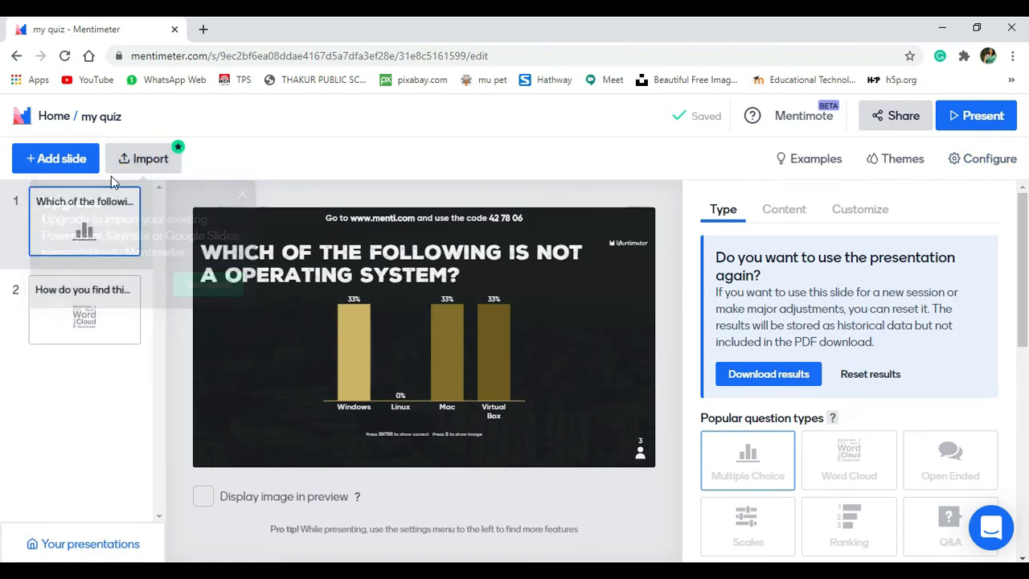
pyautogui.click(51, 117)
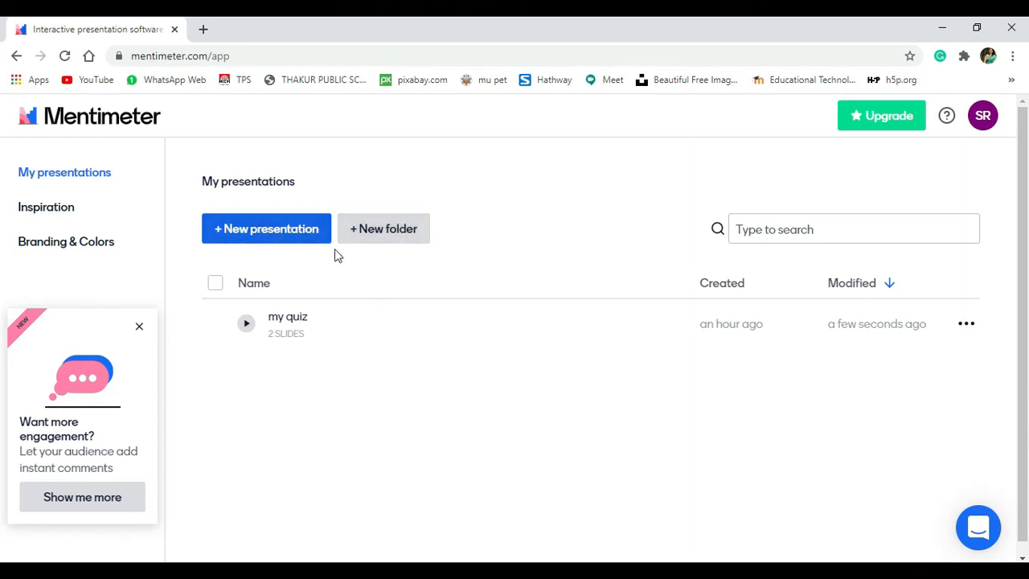
pyautogui.click(91, 248)
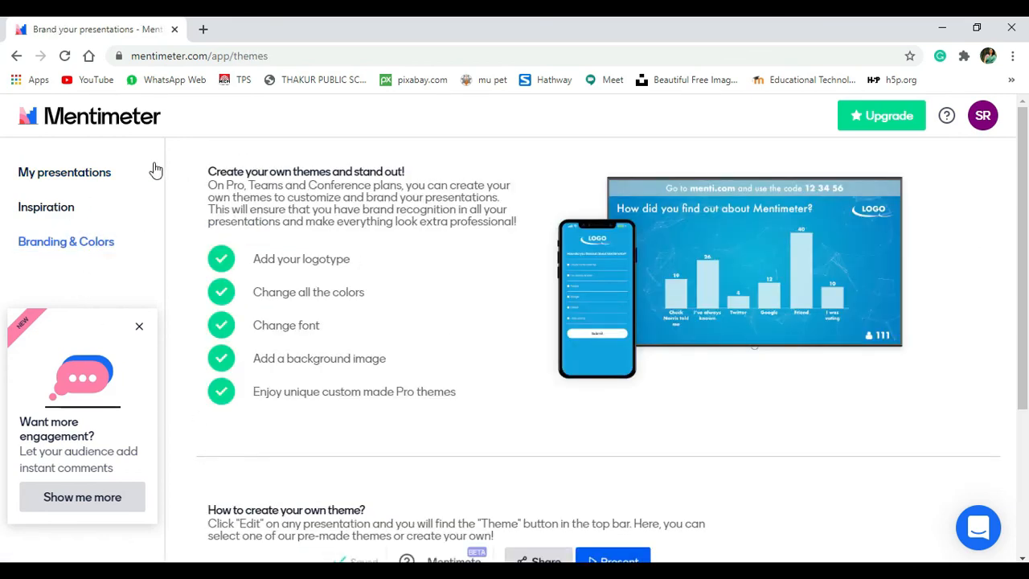
pyautogui.scroll(-1, 96, 253)
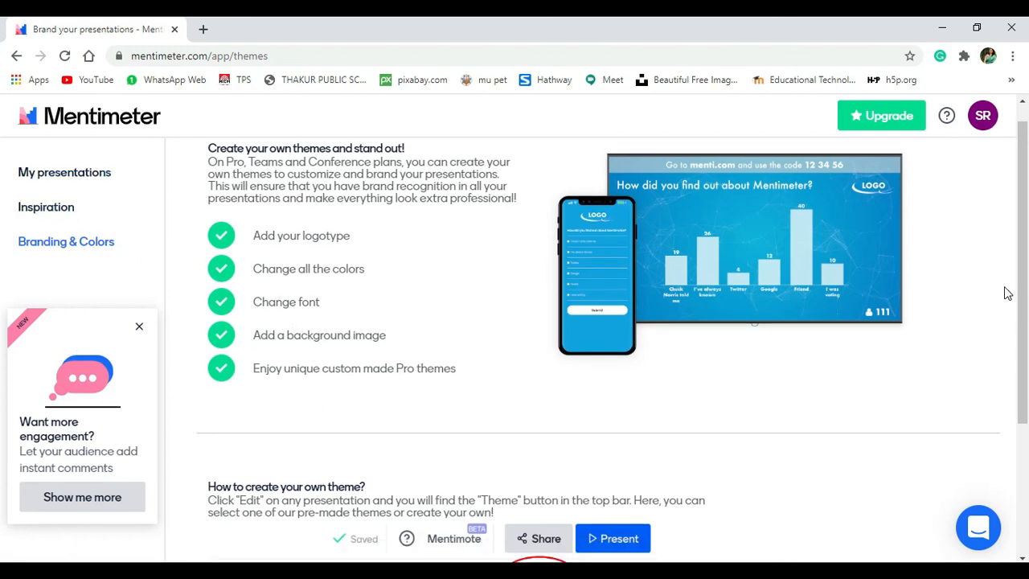
pyautogui.scroll(1, 1008, 294)
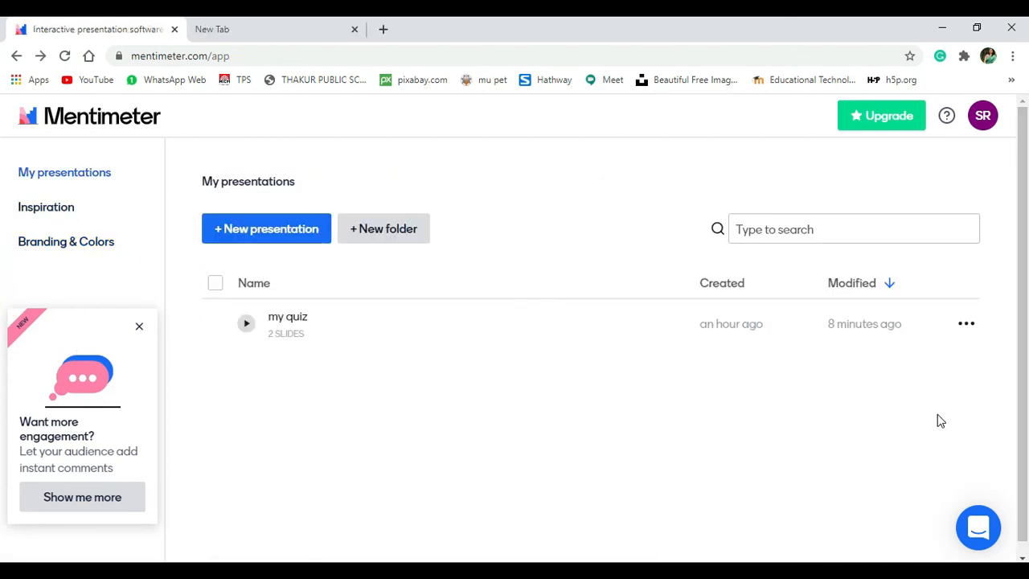
# - Export the my quiz results from its row menu and download them as my quiz.pdf
pyautogui.click(969, 330)
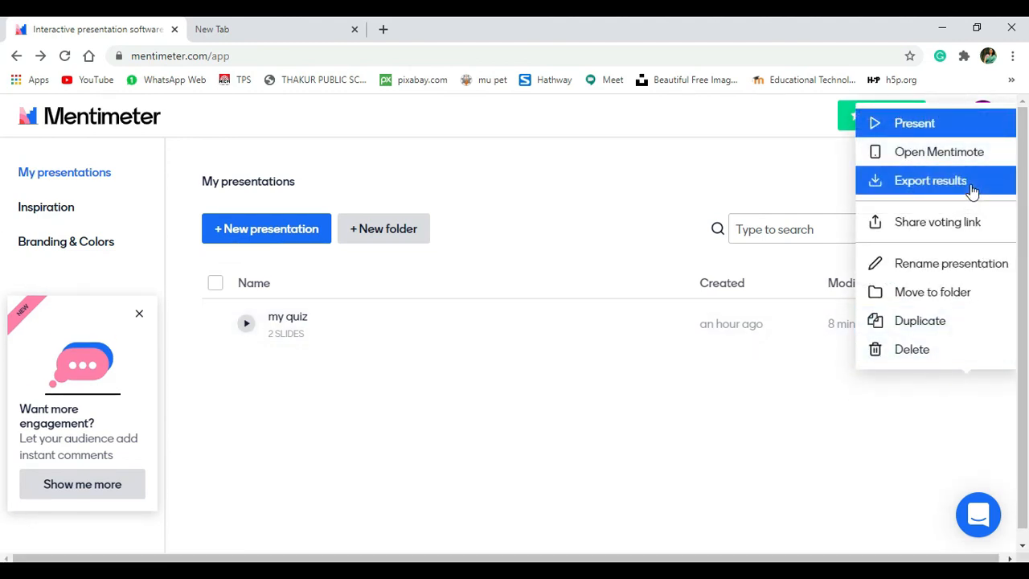
pyautogui.click(930, 181)
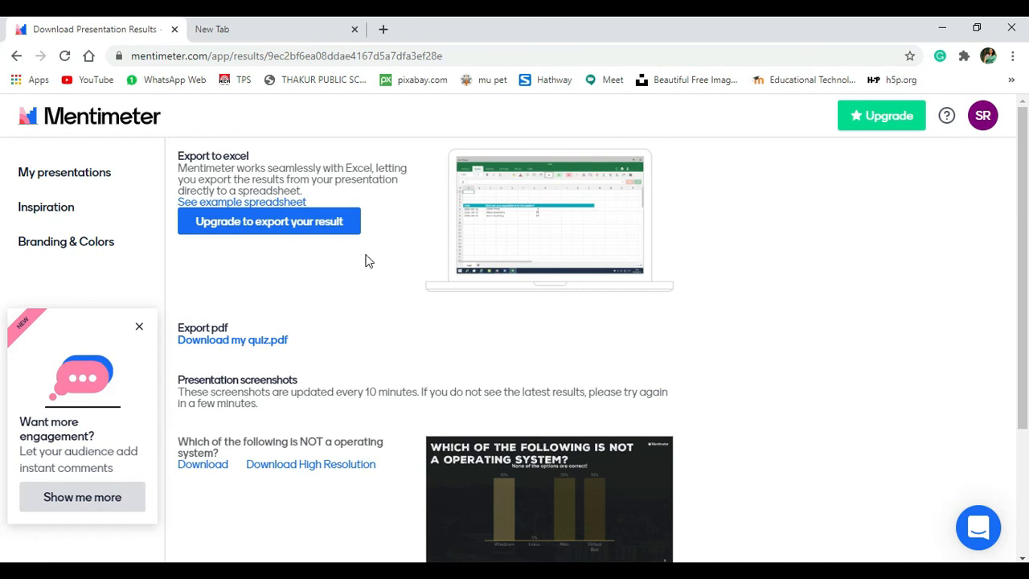
pyautogui.click(228, 342)
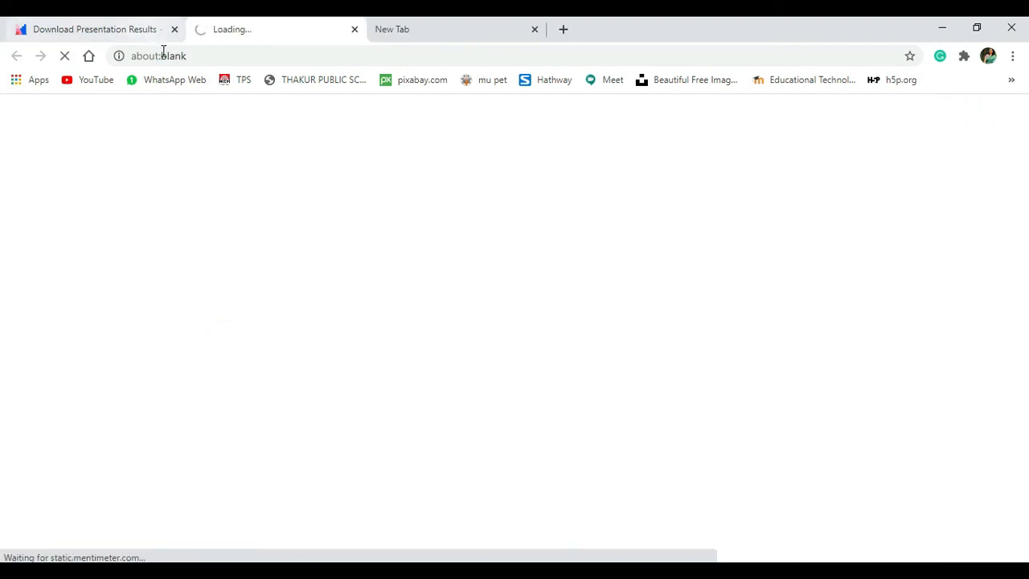
# - View my quiz.pdf in its tab and scroll down to page 2's channel word cloud
pyautogui.click(124, 31)
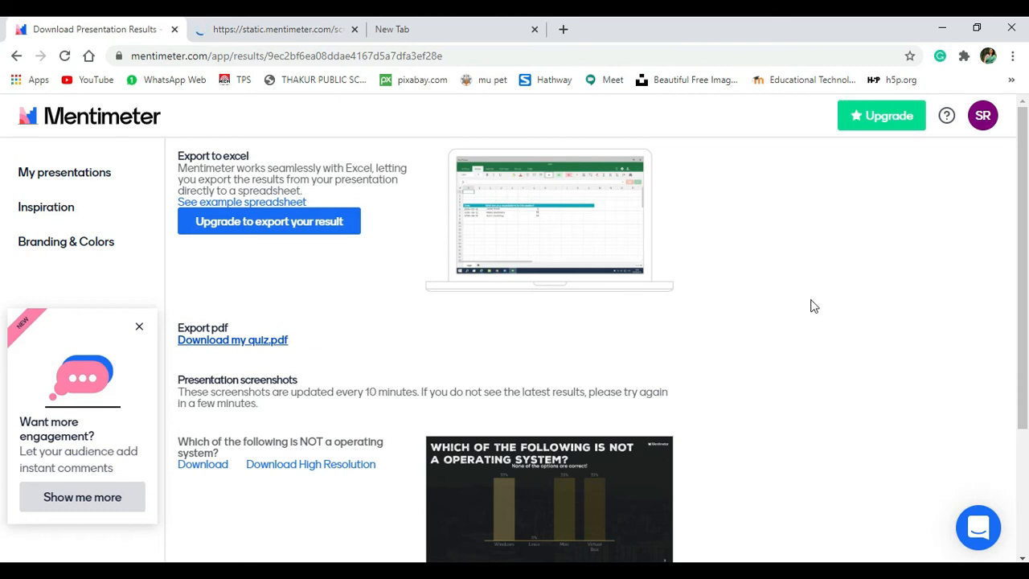
pyautogui.click(294, 32)
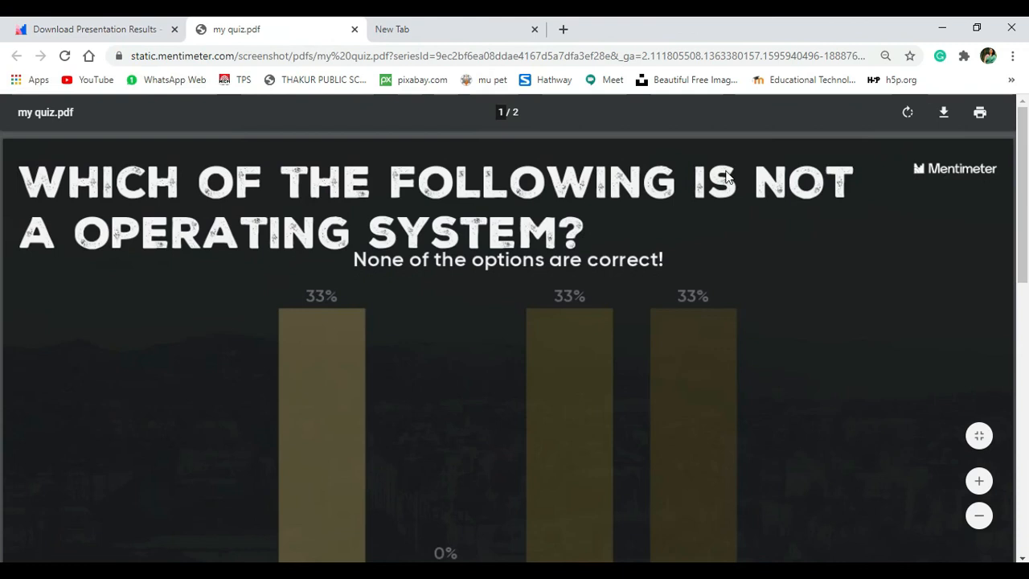
pyautogui.moveTo(1023, 316); pyautogui.dragTo(1025, 537)
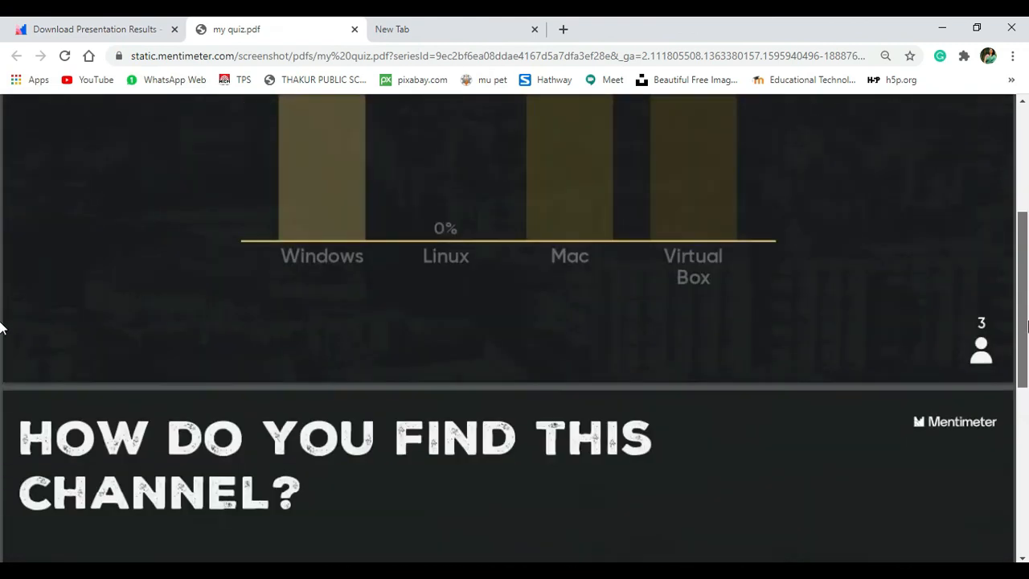